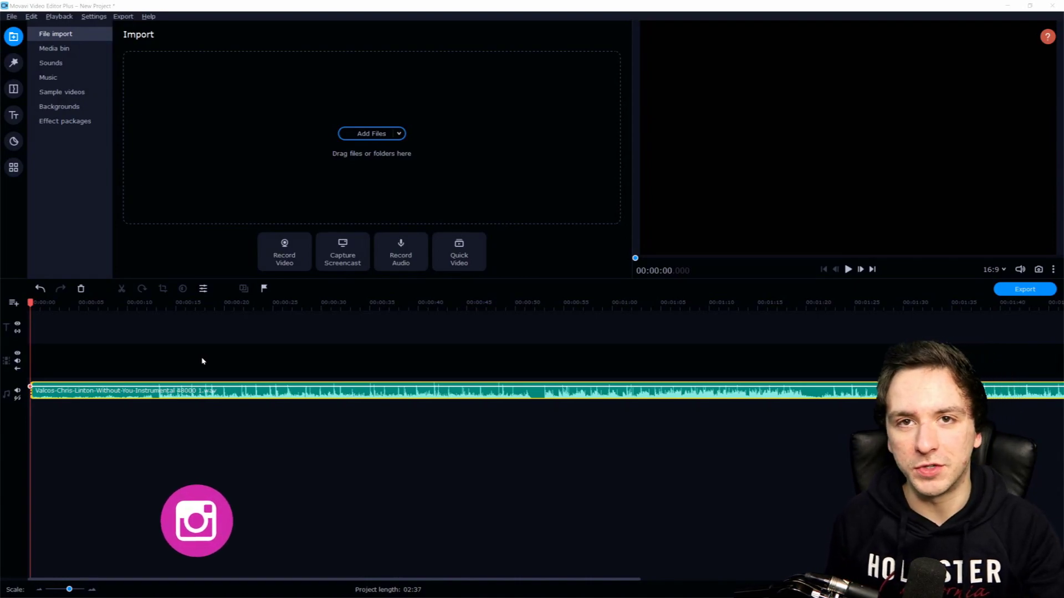
left_click(153, 304)
key("space")
left_click(511, 304)
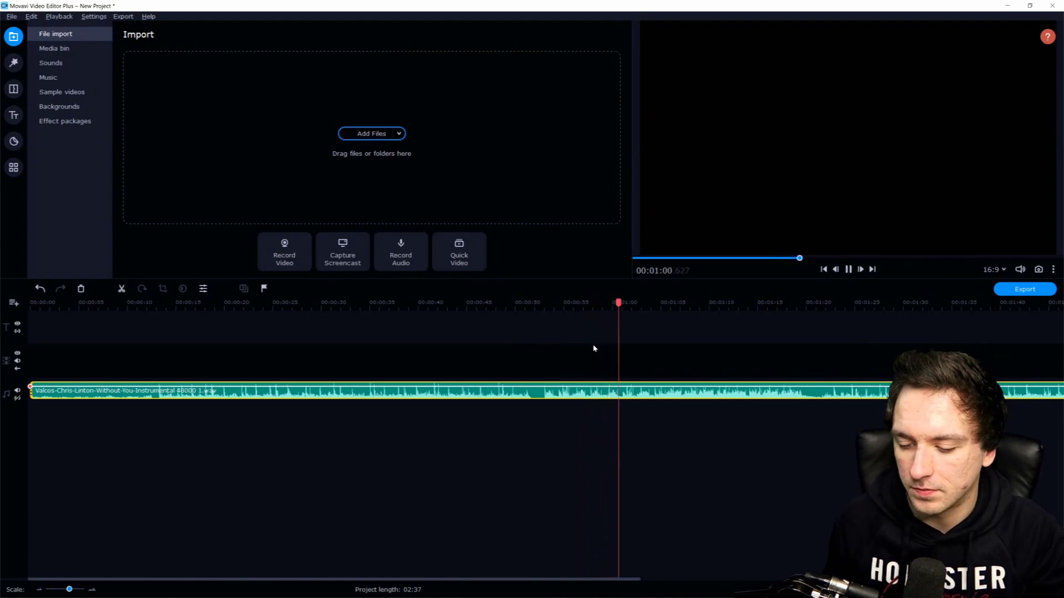
key("space")
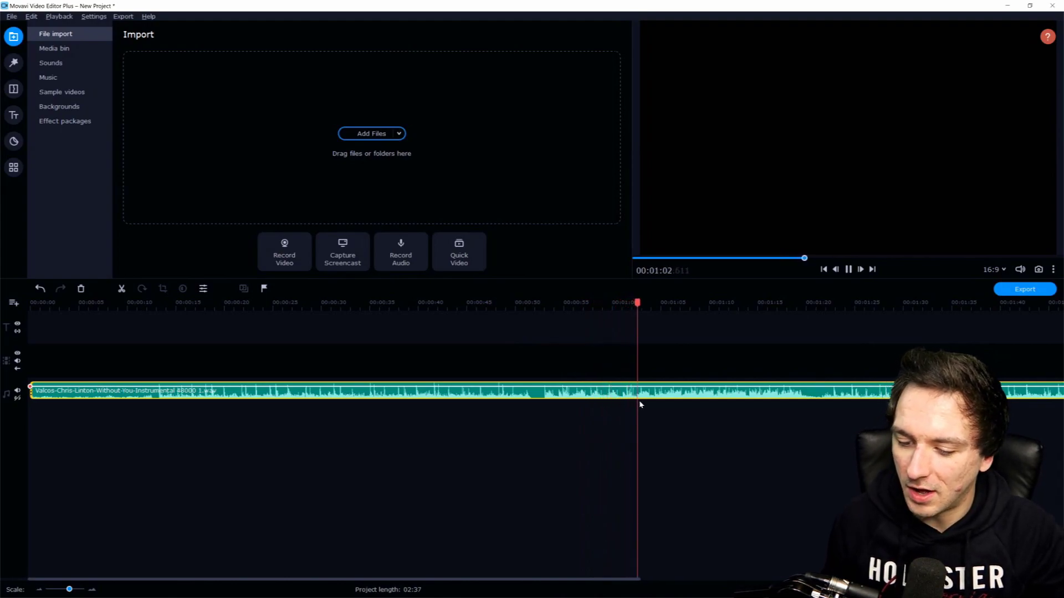
key("space")
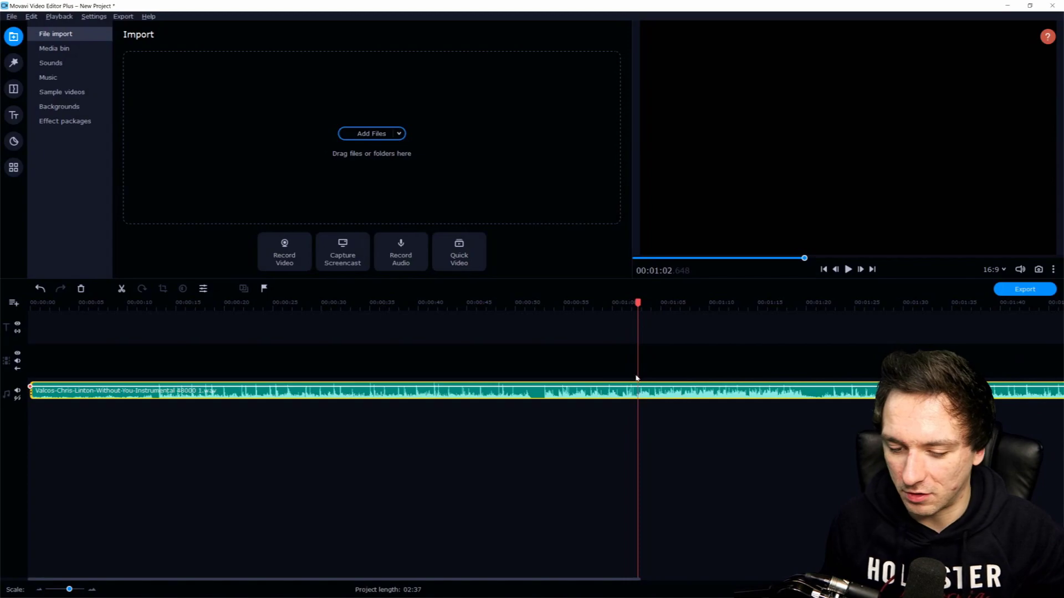
scroll(610, 381, "down", 5)
scroll(466, 378, "up", 1)
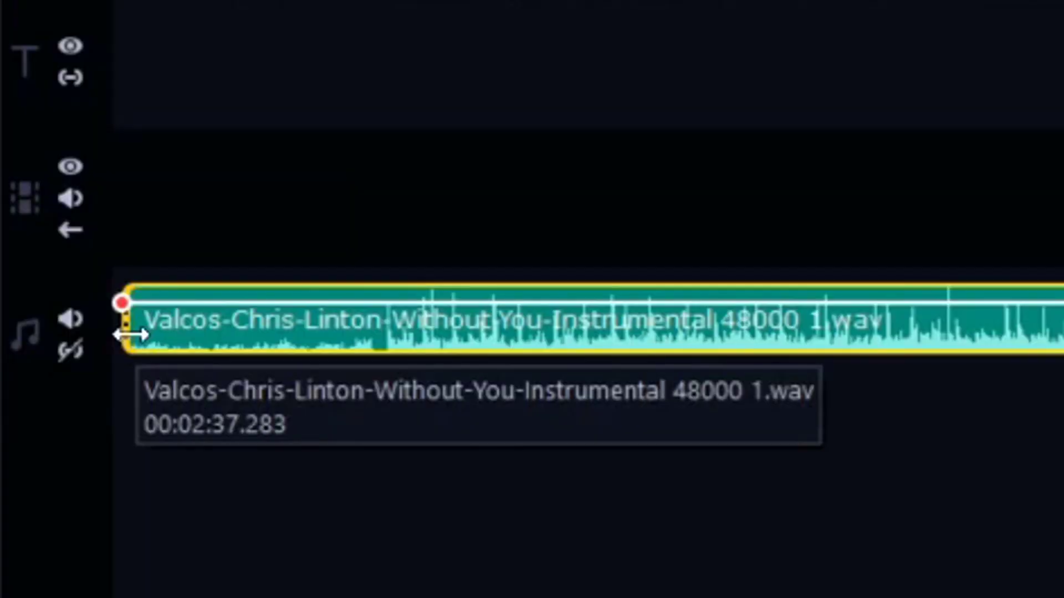
Trim the music's first ~34 seconds and slide the clip to the timeline start.
key("Home")
left_click_drag(127, 335, 806, 332)
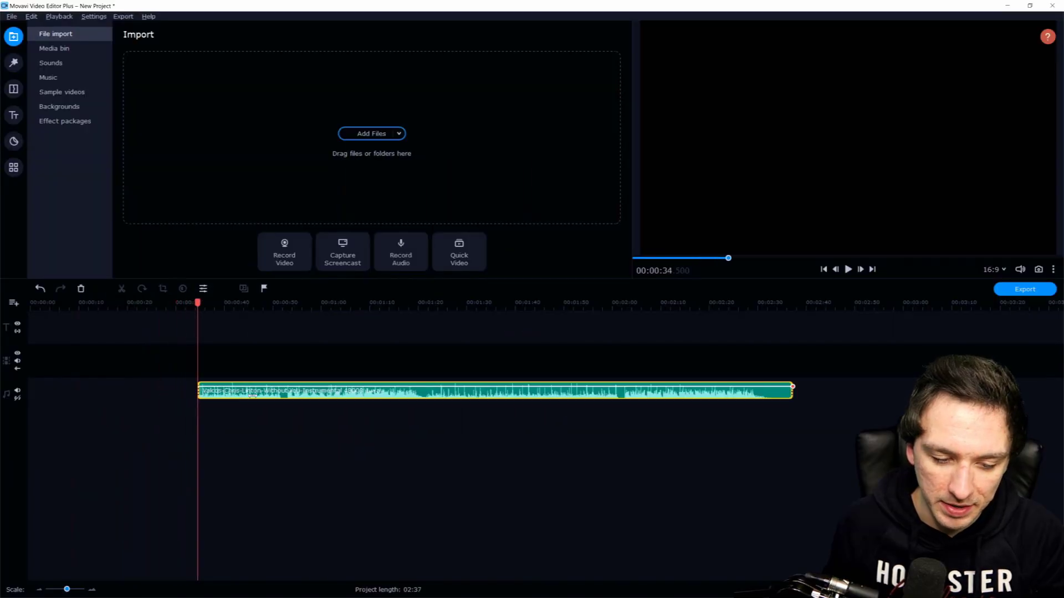
left_click_drag(252, 395, 94, 394)
key("Home")
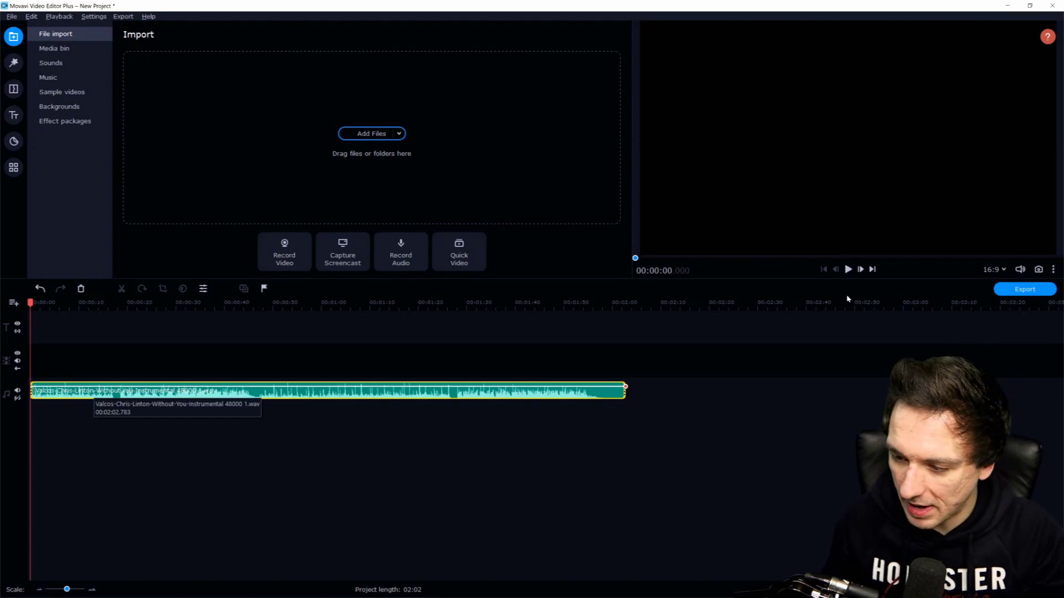
key("space")
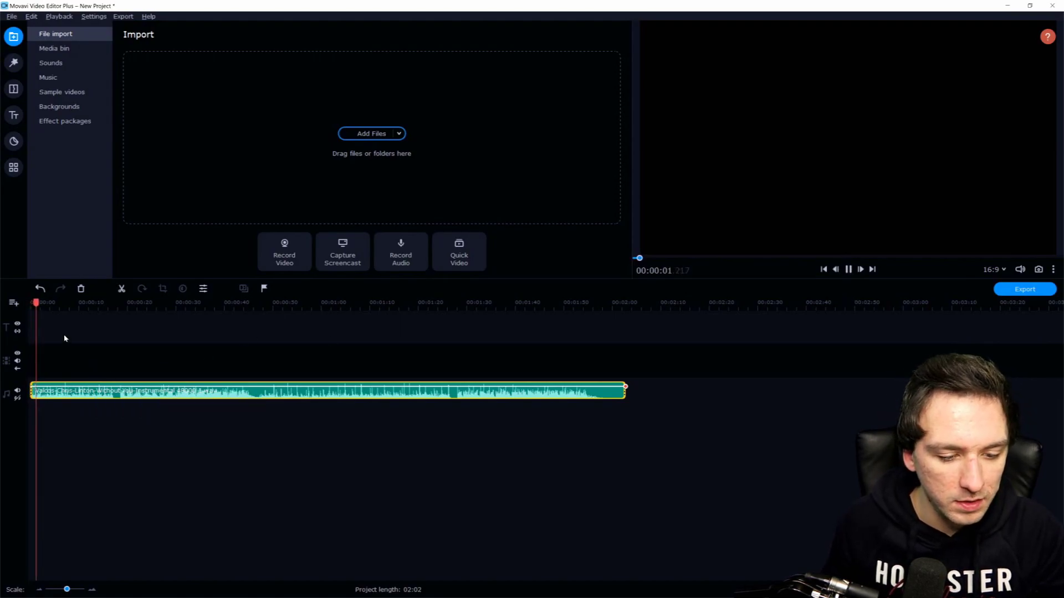
scroll(66, 356, "up", 1)
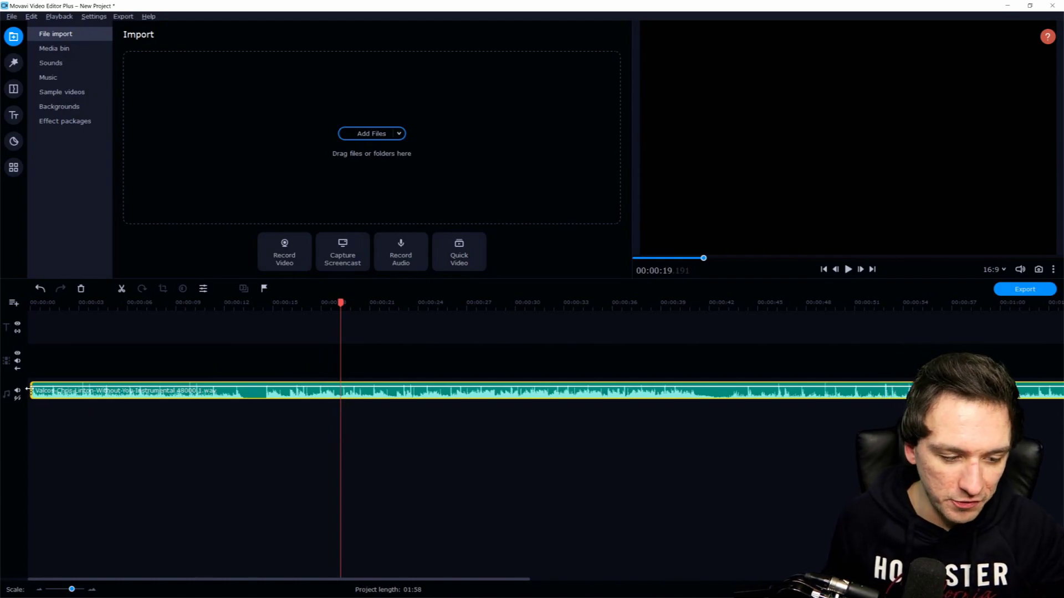
left_click_drag(32, 388, 37, 391)
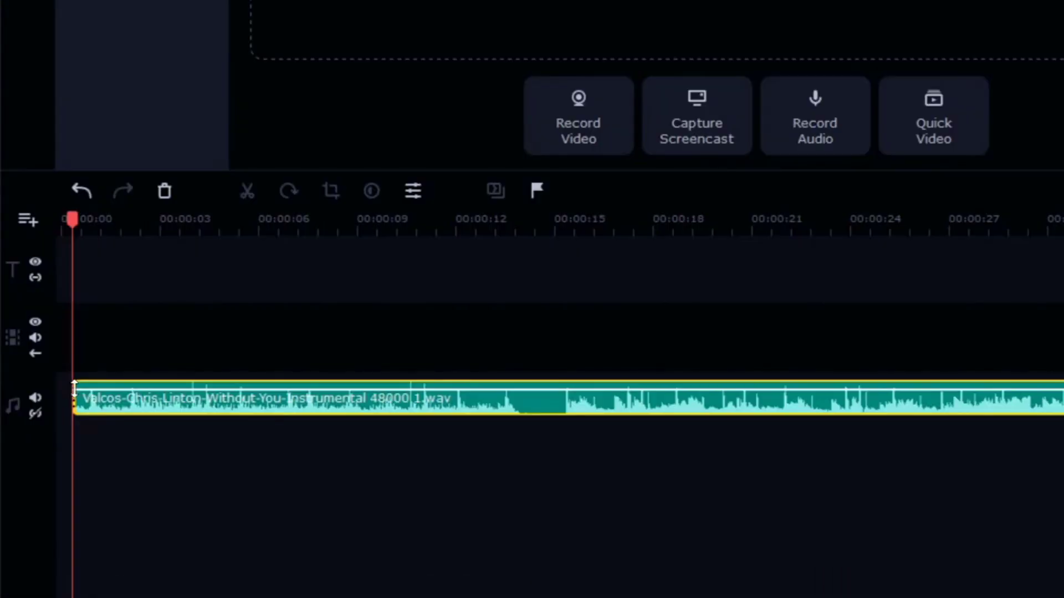
Add a volume point near 00:00:13 and a 10-second fade-in to the music clip.
right_click(76, 390)
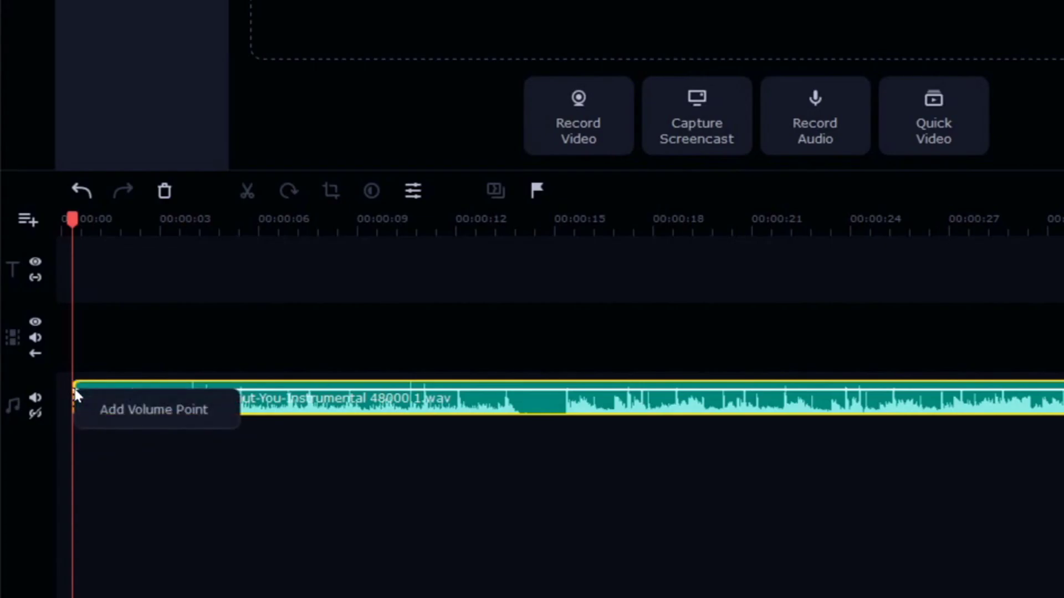
left_click(130, 418)
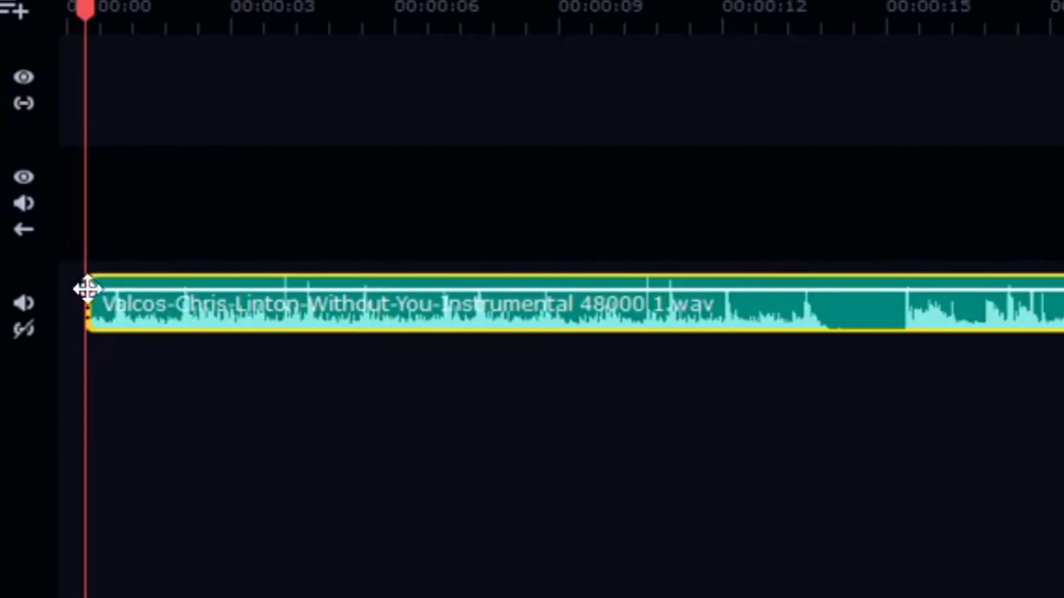
left_click_drag(134, 292, 841, 288)
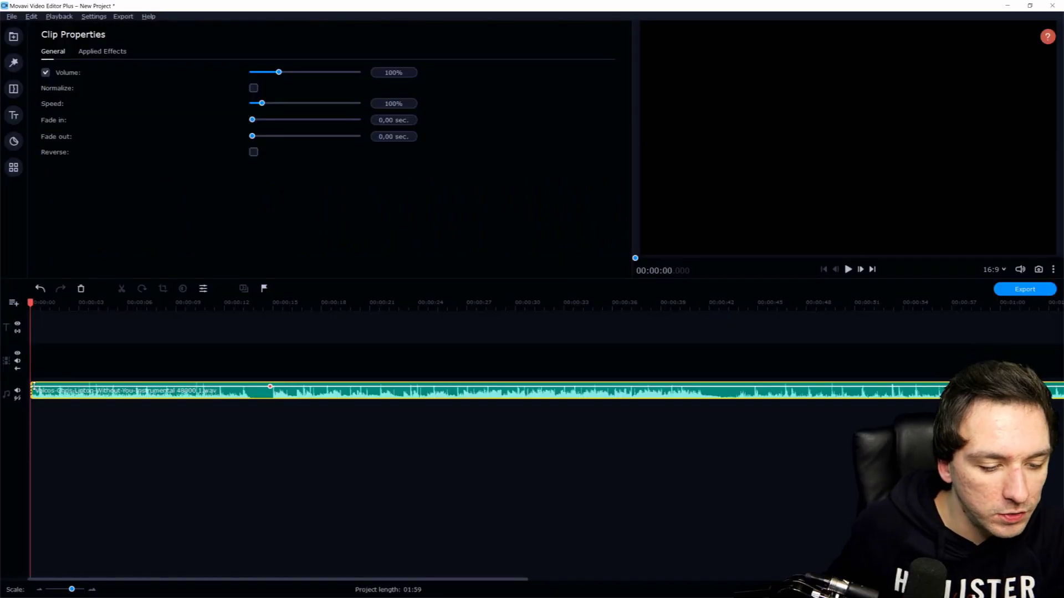
right_click(89, 289)
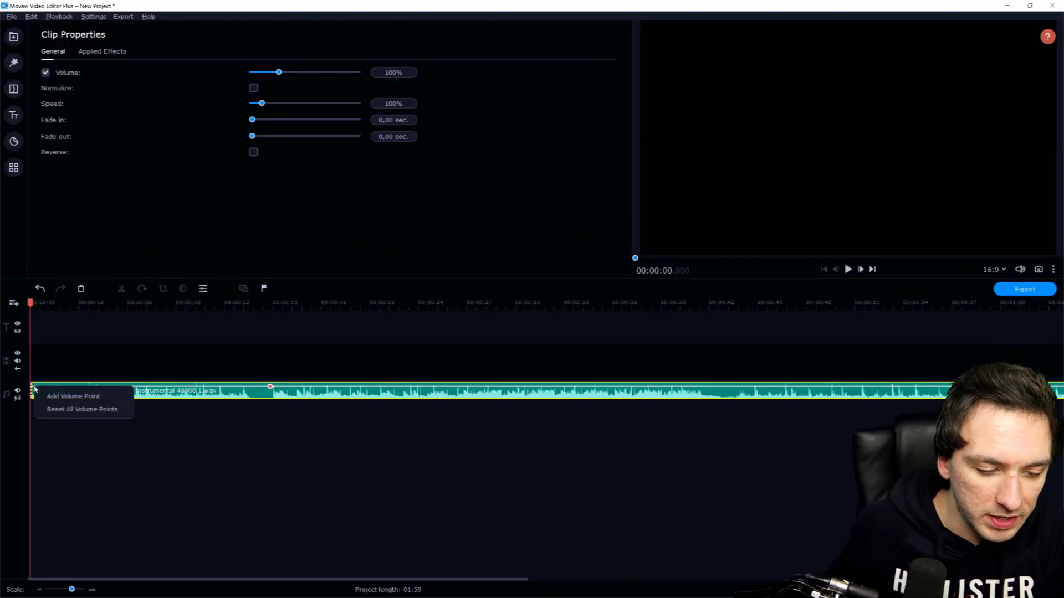
left_click(210, 233)
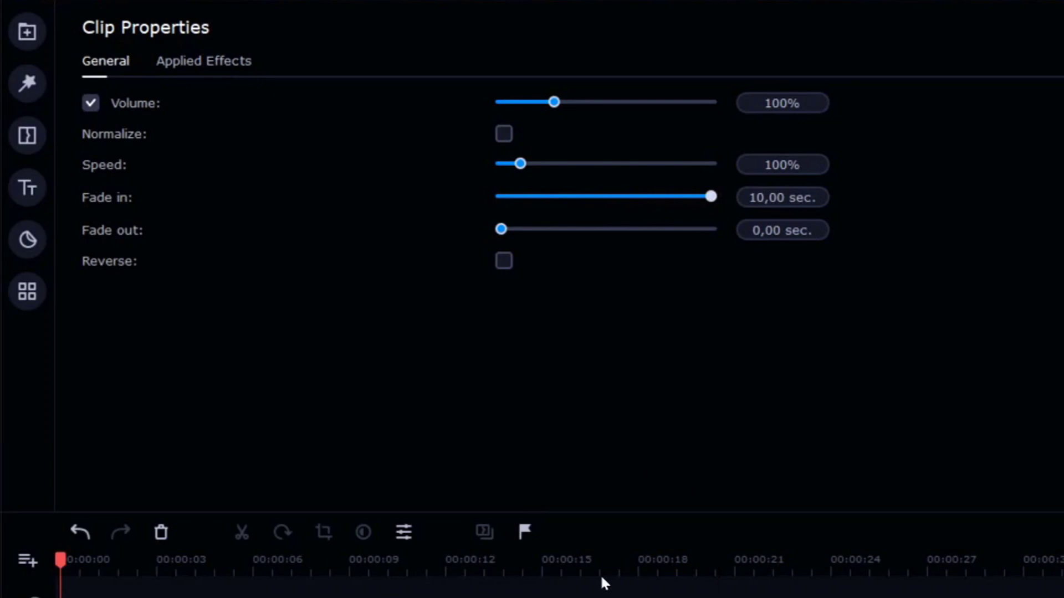
key("space")
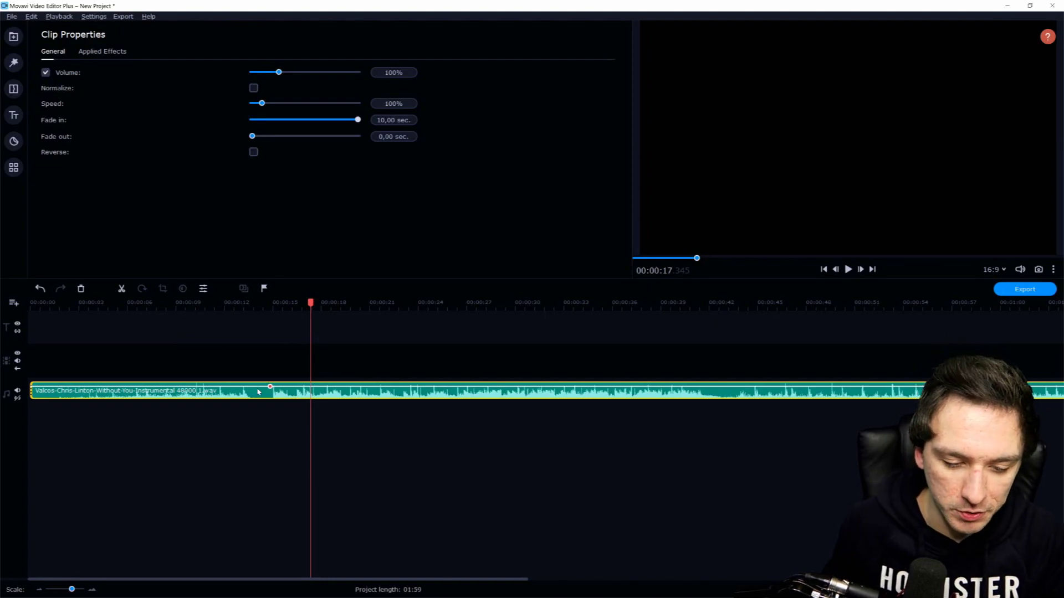
left_click(396, 303)
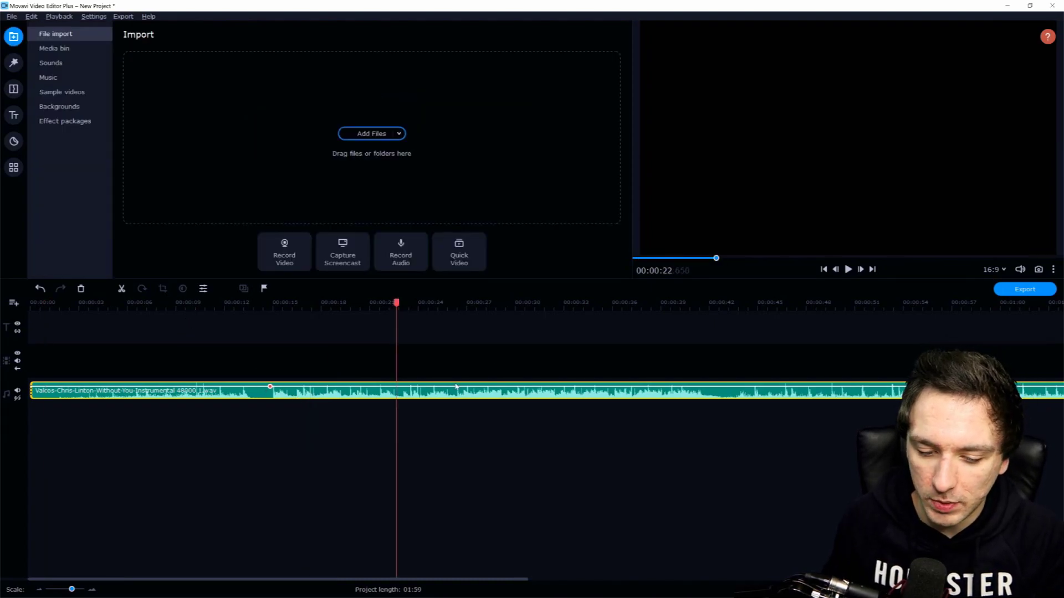
Zoom in near the music's end and set the playhead at 00:01:50.185.
scroll(593, 374, "down", 4)
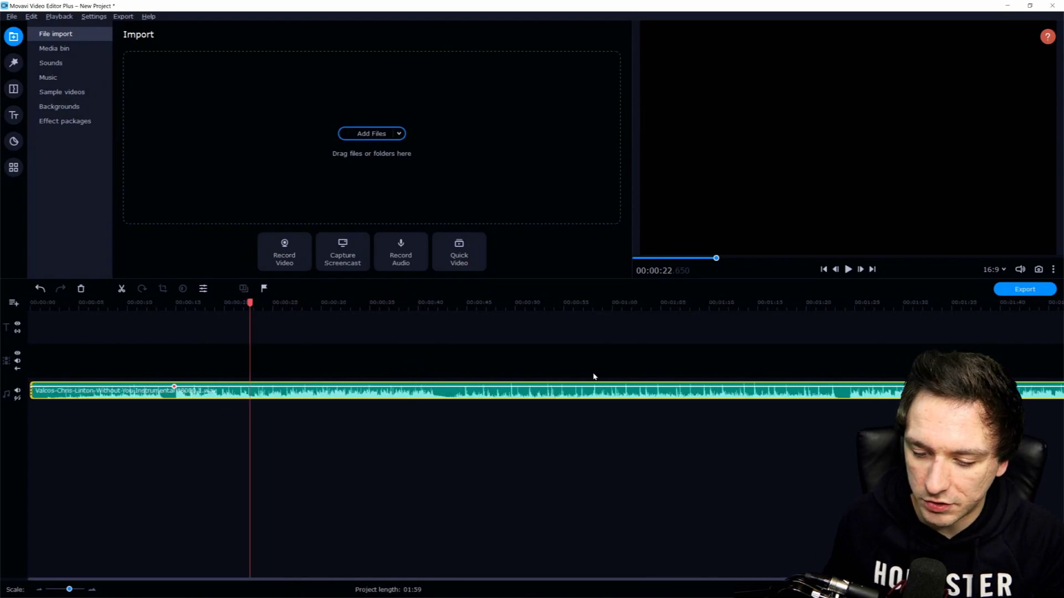
scroll(594, 373, "up", 1)
left_click(564, 311)
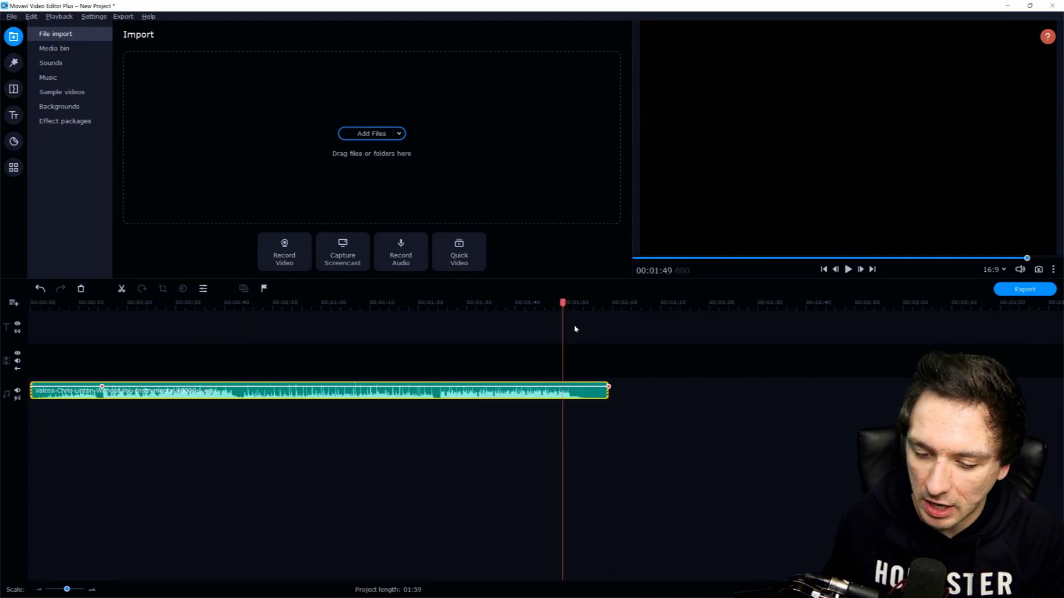
scroll(623, 352, "up", 4)
left_click(483, 308)
key("space")
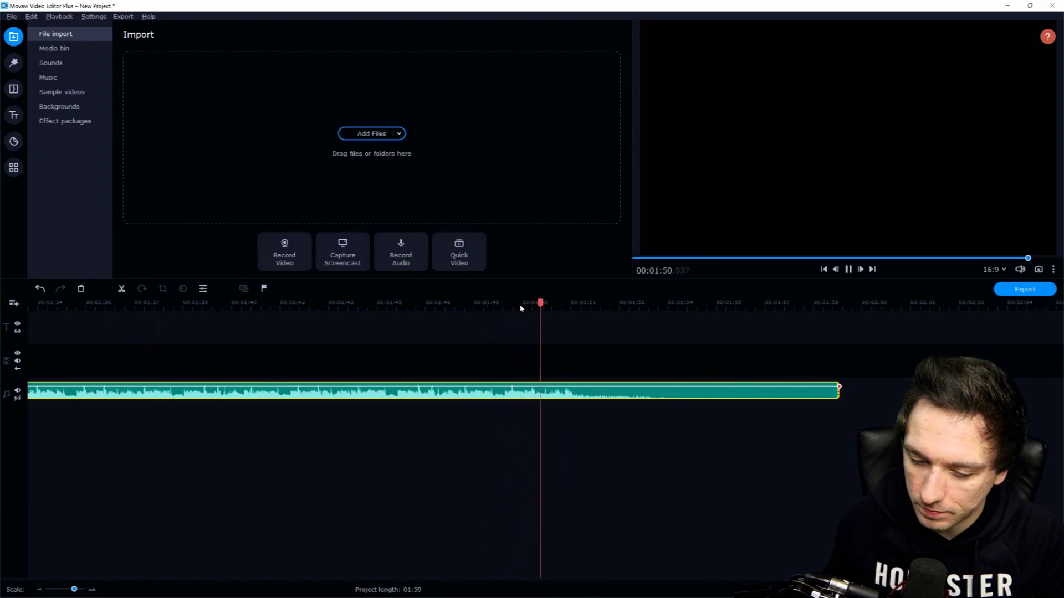
key("space")
left_click(552, 311)
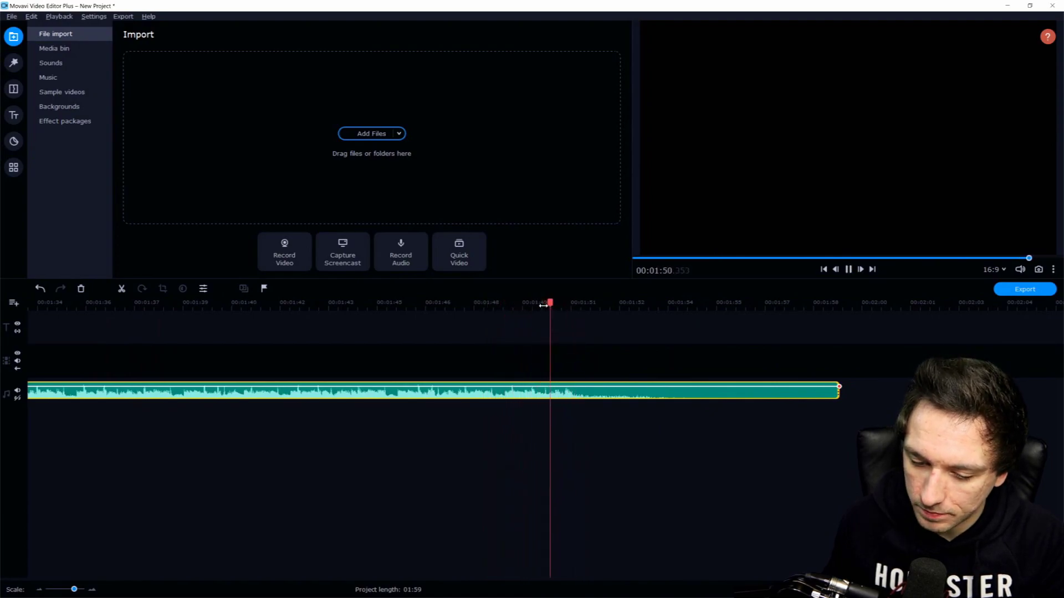
scroll(558, 417, "up", 2)
left_click(274, 394)
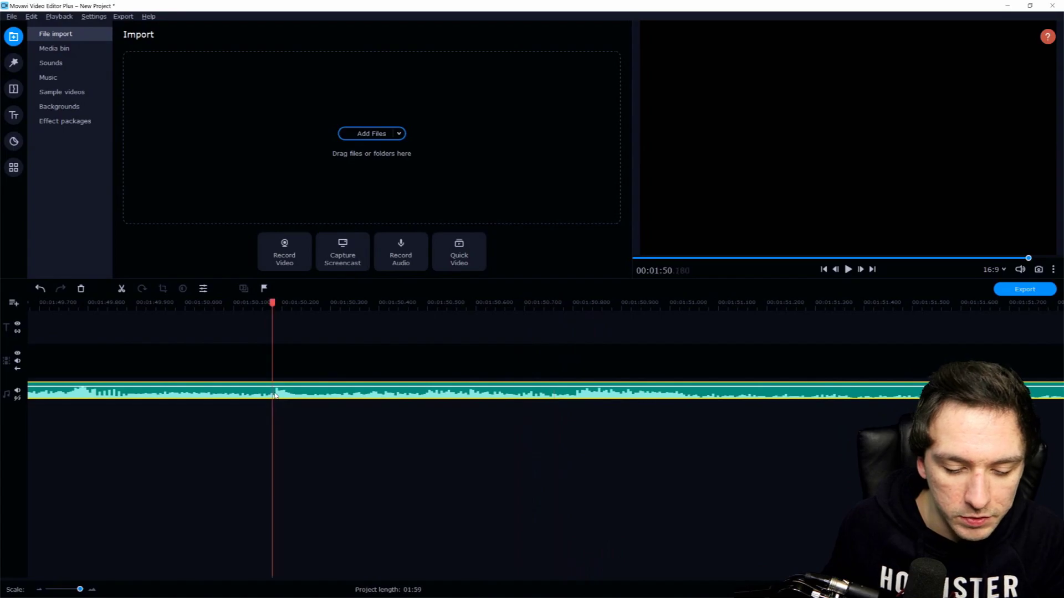
Split the music at 01:50 and shorten the opening piece to about 30 seconds.
key("ctrl+b")
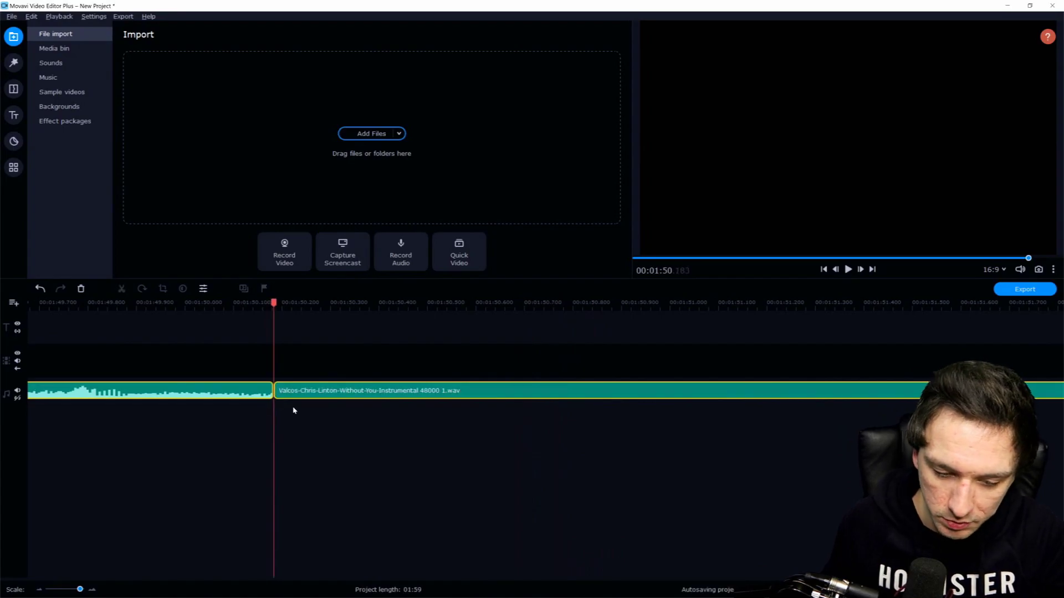
scroll(376, 424, "down", 2)
scroll(443, 421, "down", 3)
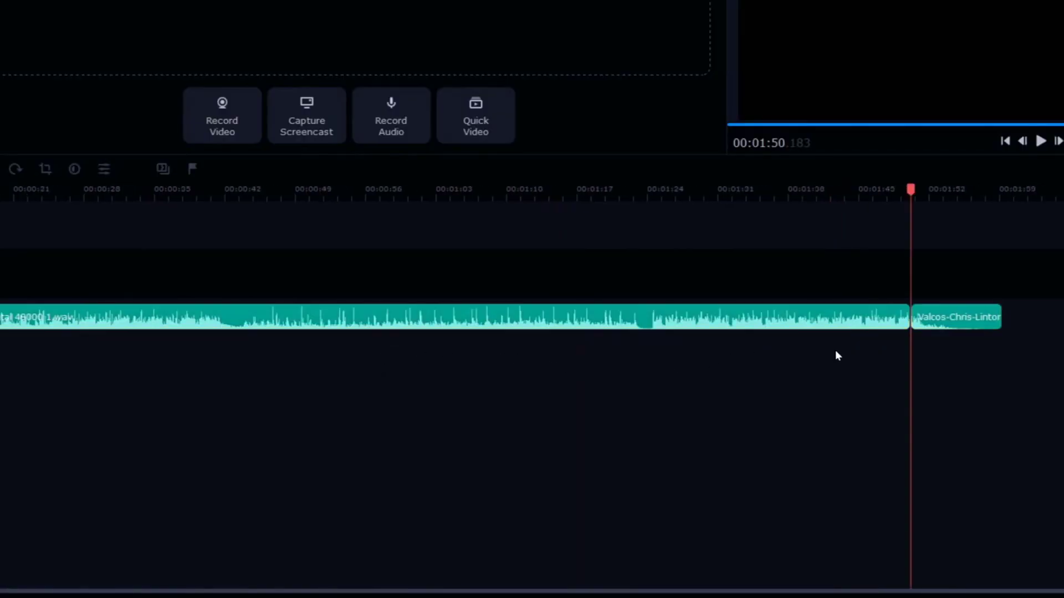
left_click_drag(910, 318, 111, 318)
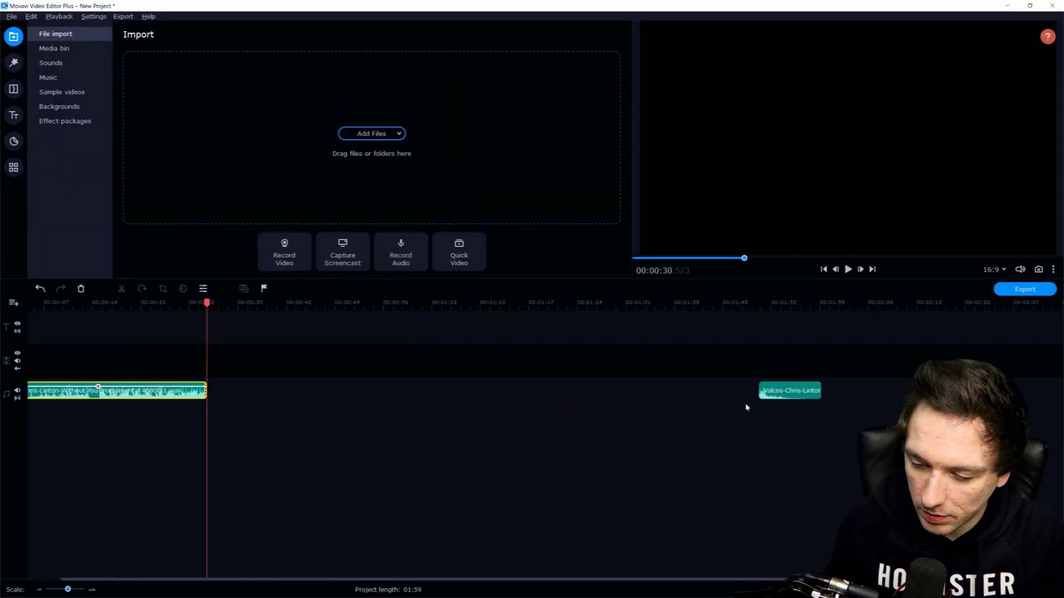
Move the ending piece to follow the first piece, starting near 00:00:23.
left_click_drag(770, 397, 228, 400)
left_click(226, 327)
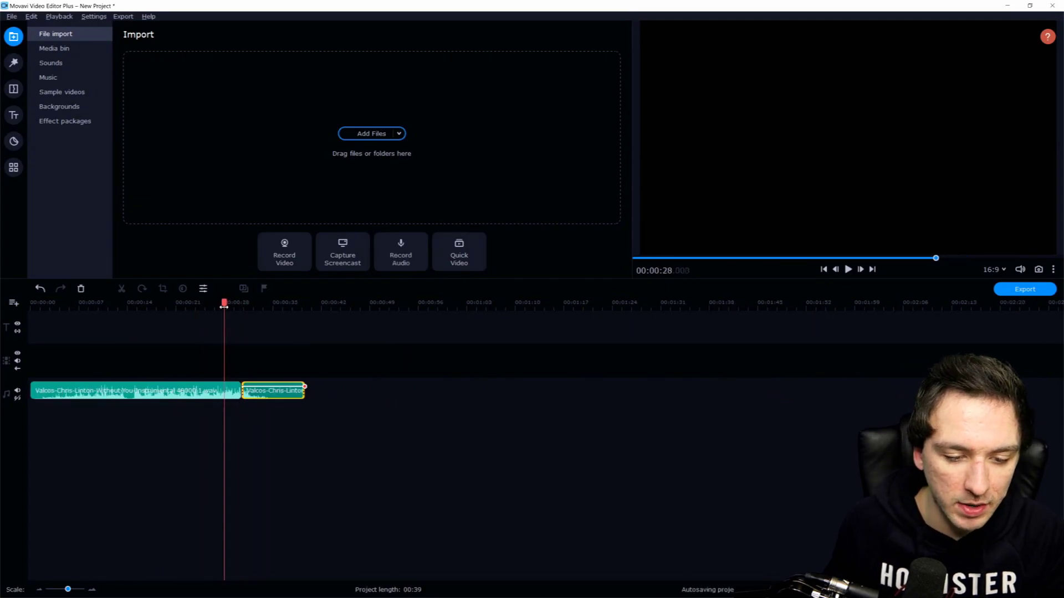
scroll(408, 359, "up", 3)
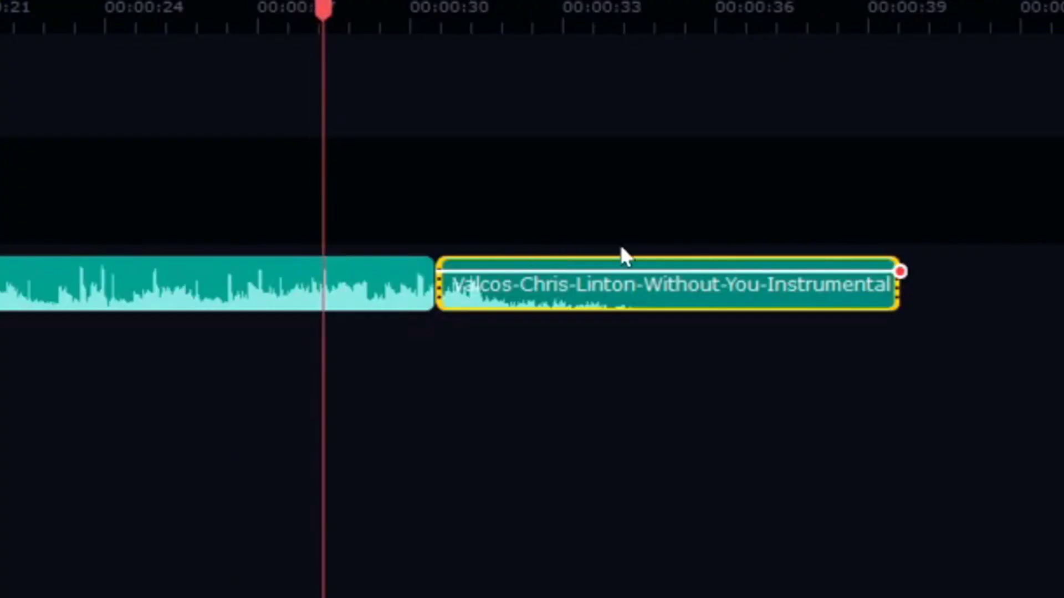
scroll(622, 249, "up", 2)
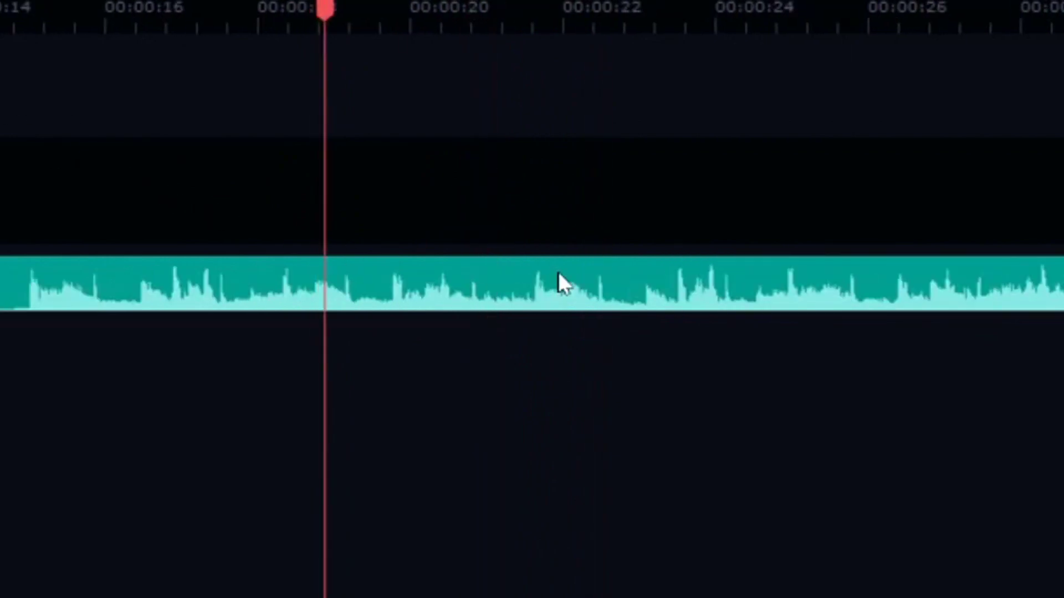
left_click_drag(834, 301, 825, 338)
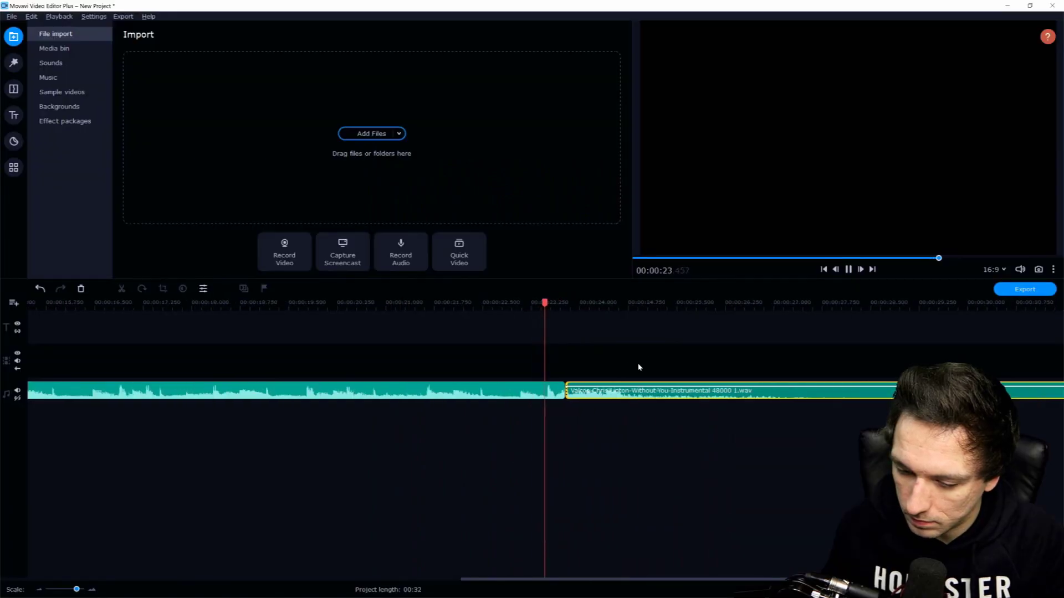
Extend the first music piece to the 00:00:24 playhead and play the join.
key("space")
scroll(570, 397, "up", 1, "ctrl")
left_click_drag(565, 394, 579, 389)
key("space")
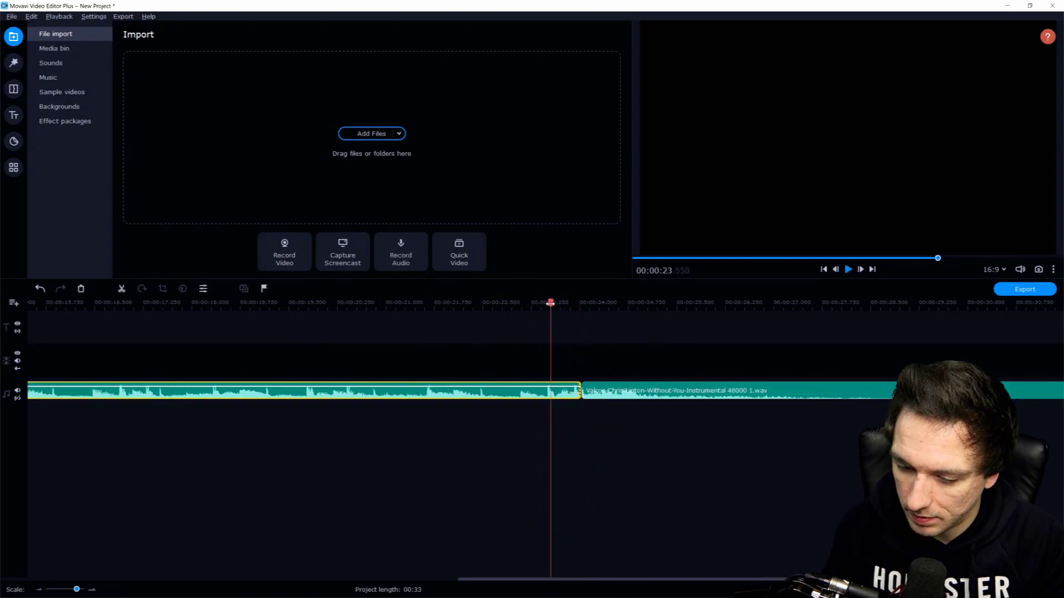
left_click(595, 394)
left_click(584, 391)
Trim the first clip's end slightly earlier so it butts against the second at 00:24.
left_click(213, 180)
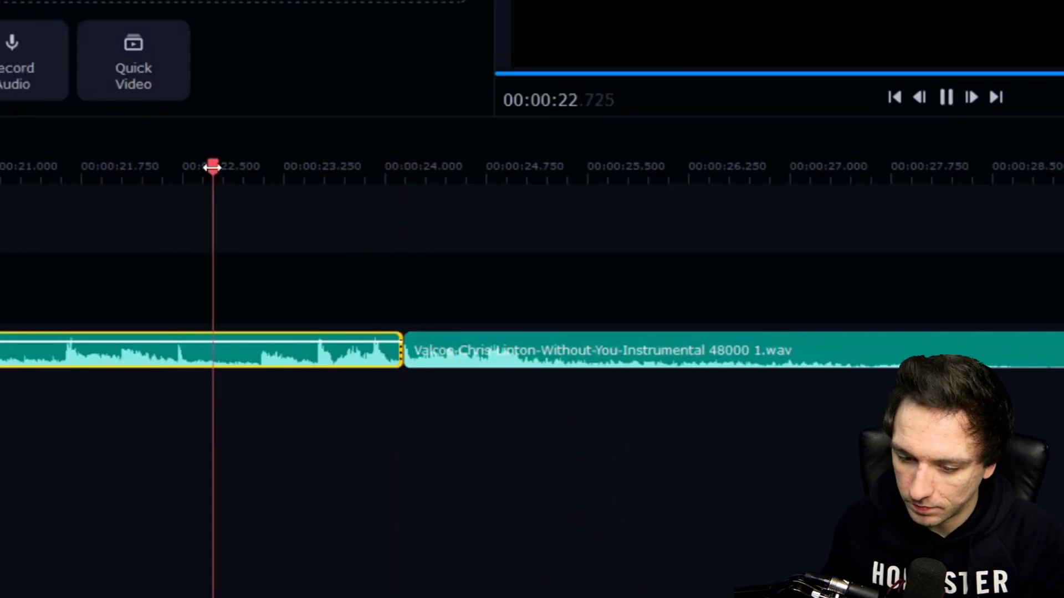
key("space")
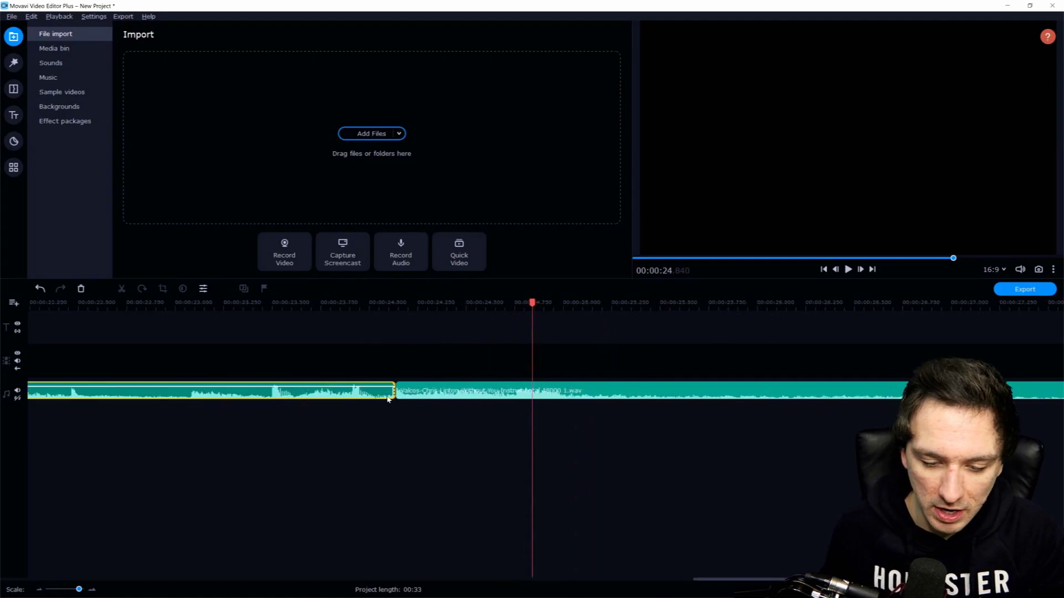
left_click(374, 392)
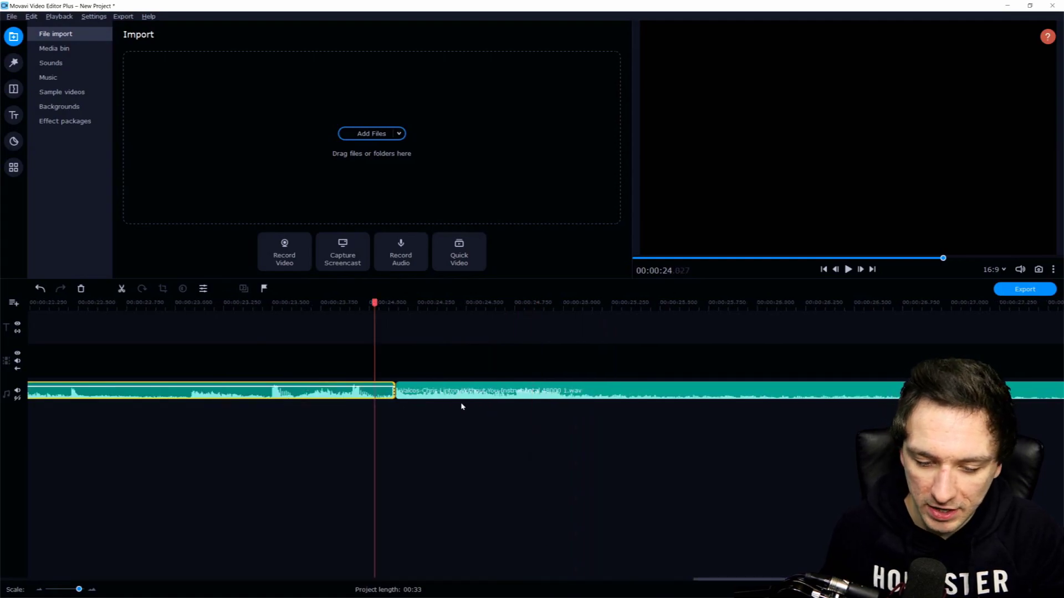
scroll(568, 404, "up", 4)
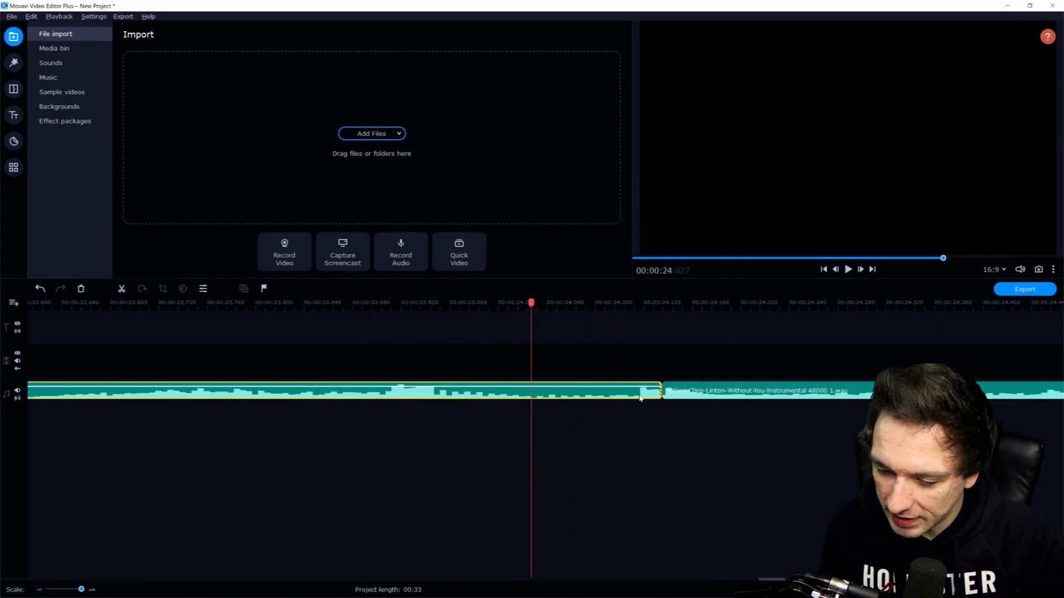
mouse_move(660, 392)
left_mouse_down()
mouse_move(642, 396)
mouse_move(662, 394)
left_mouse_up()
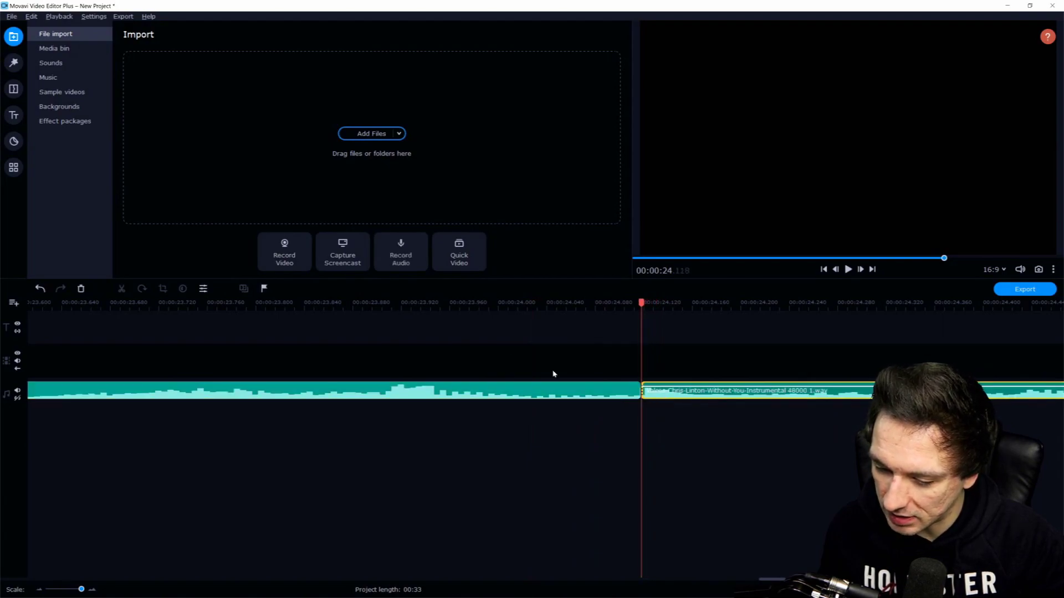
left_click(330, 303)
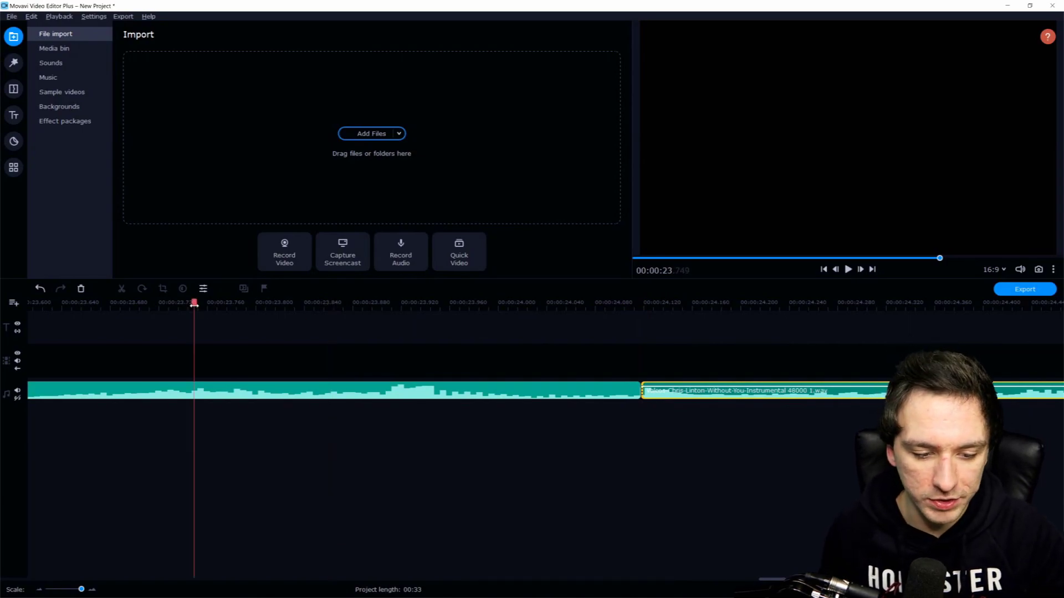
scroll(195, 306, "down", 5)
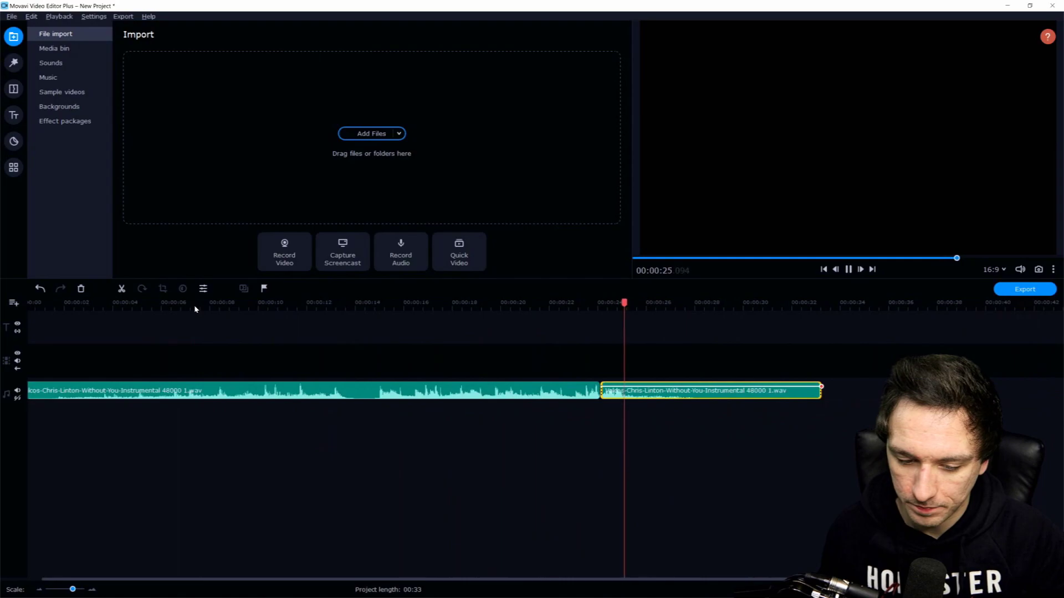
right_click(541, 391)
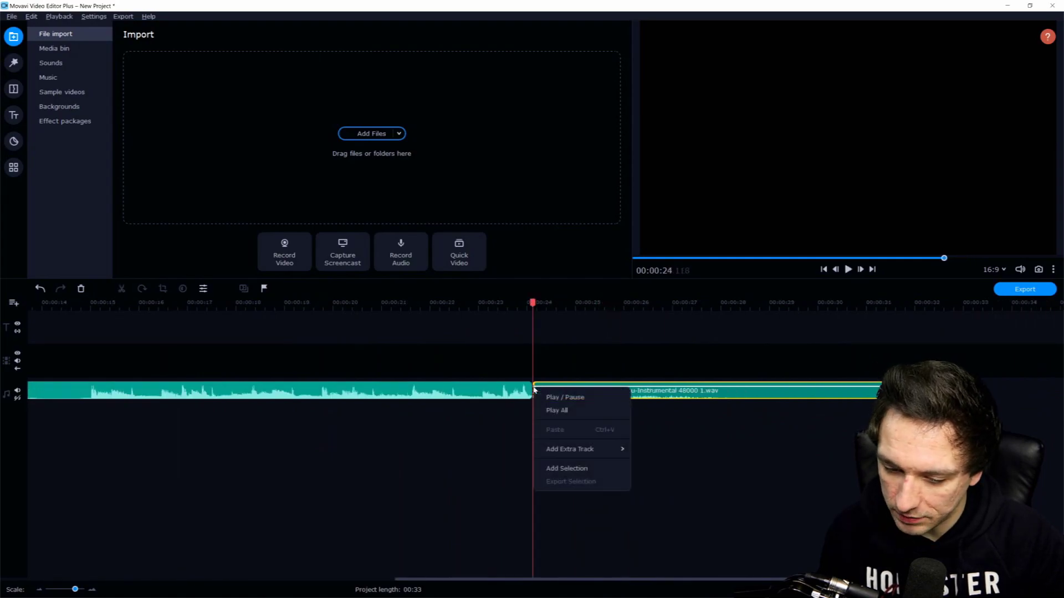
left_click(536, 389)
Add a volume point to the second clip and lower it at 00:00:27 for a fade-out.
left_click(536, 389)
scroll(532, 391, "up", 4)
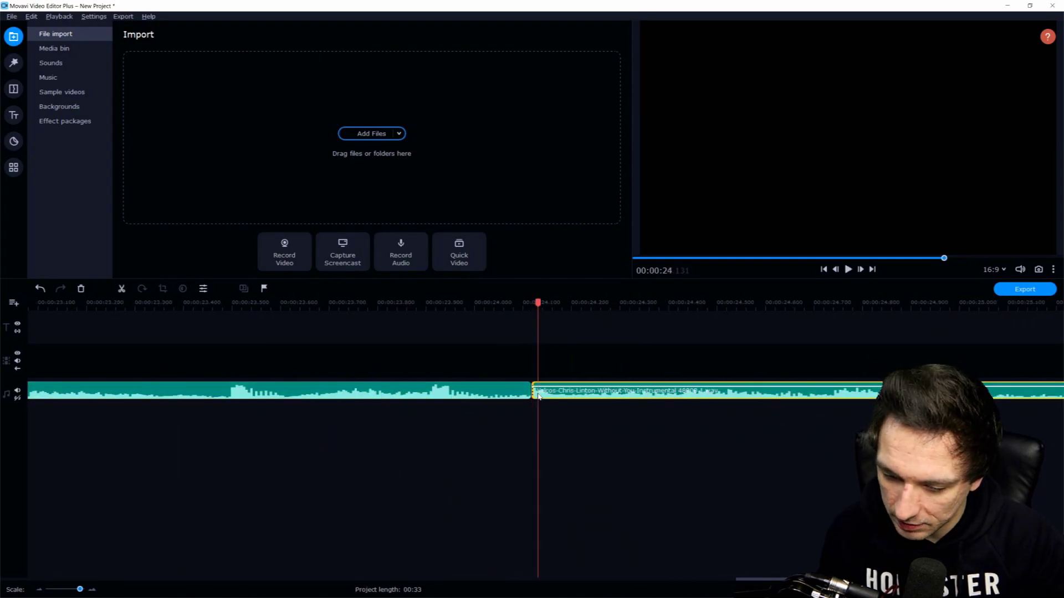
right_click(517, 391)
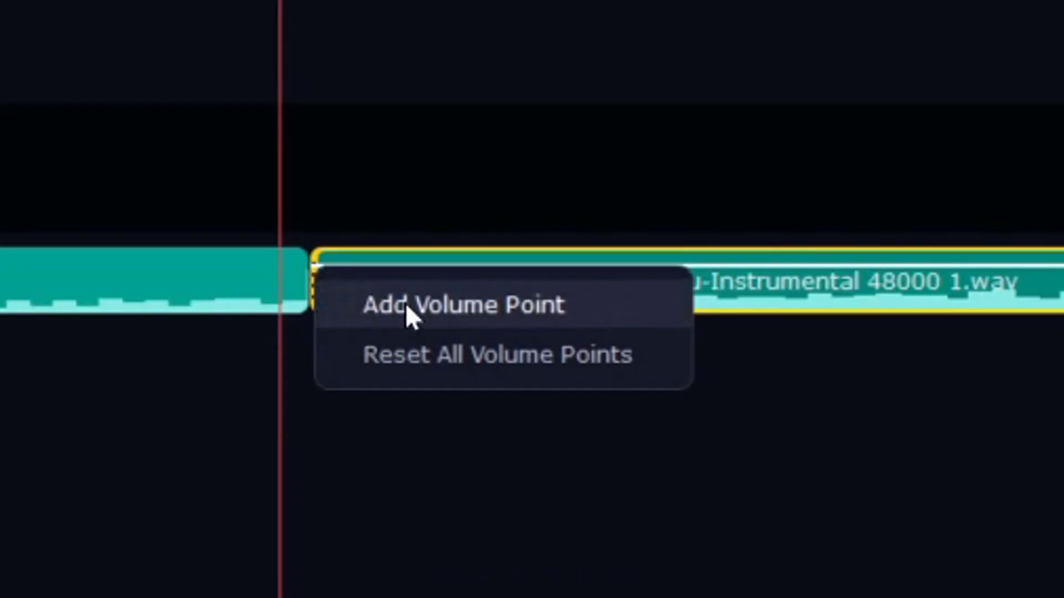
left_click(540, 396)
scroll(407, 303, "down", 3)
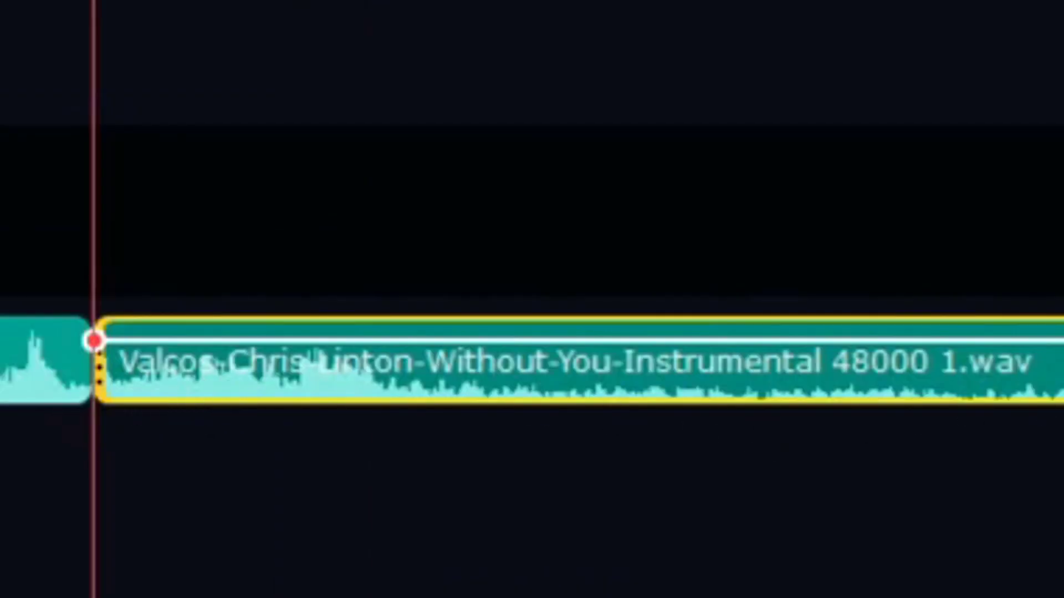
left_click(1045, 363)
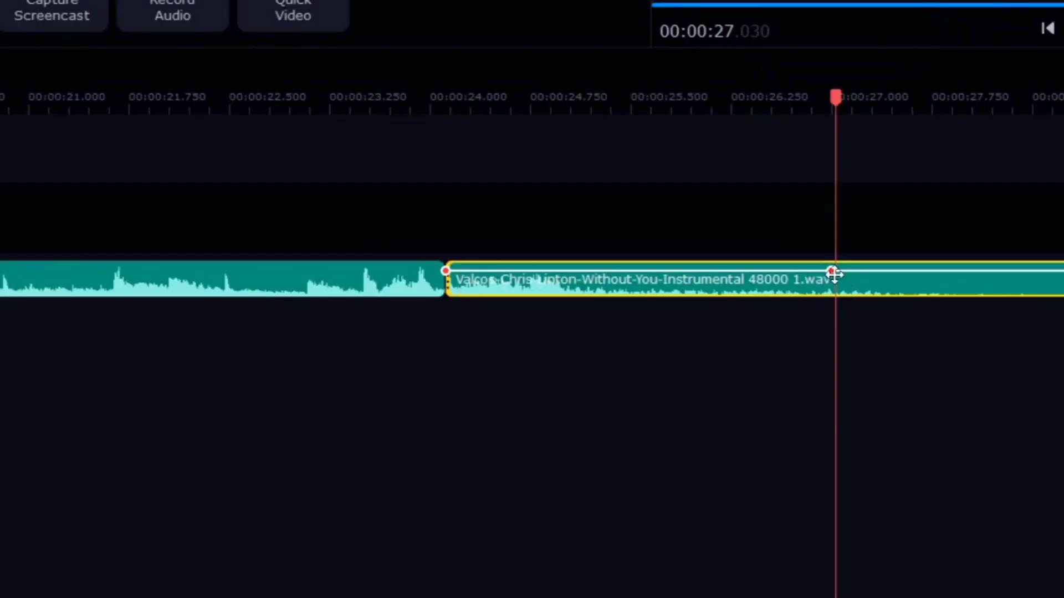
left_click_drag(832, 273, 858, 314)
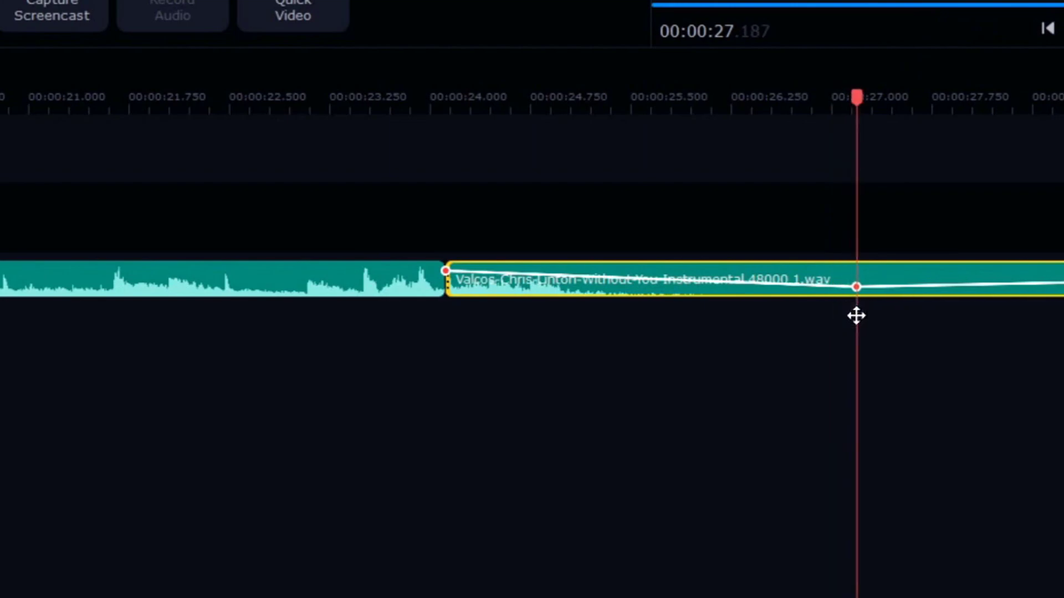
Trim the second music clip to end at 00:00:27.
scroll(872, 308, "down", 1)
left_click_drag(1050, 288, 455, 354)
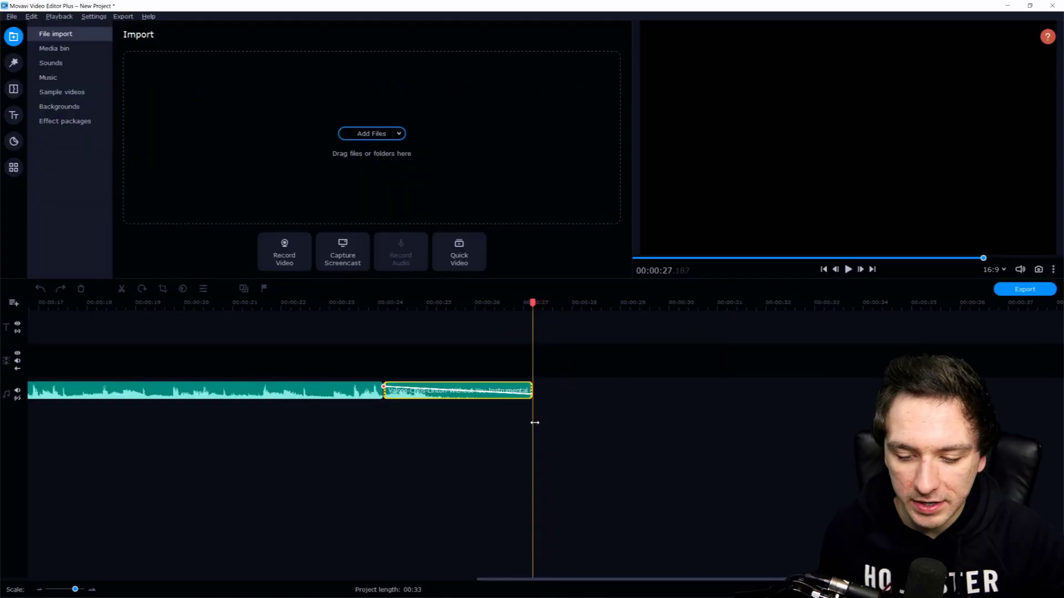
left_click_drag(535, 423, 535, 423)
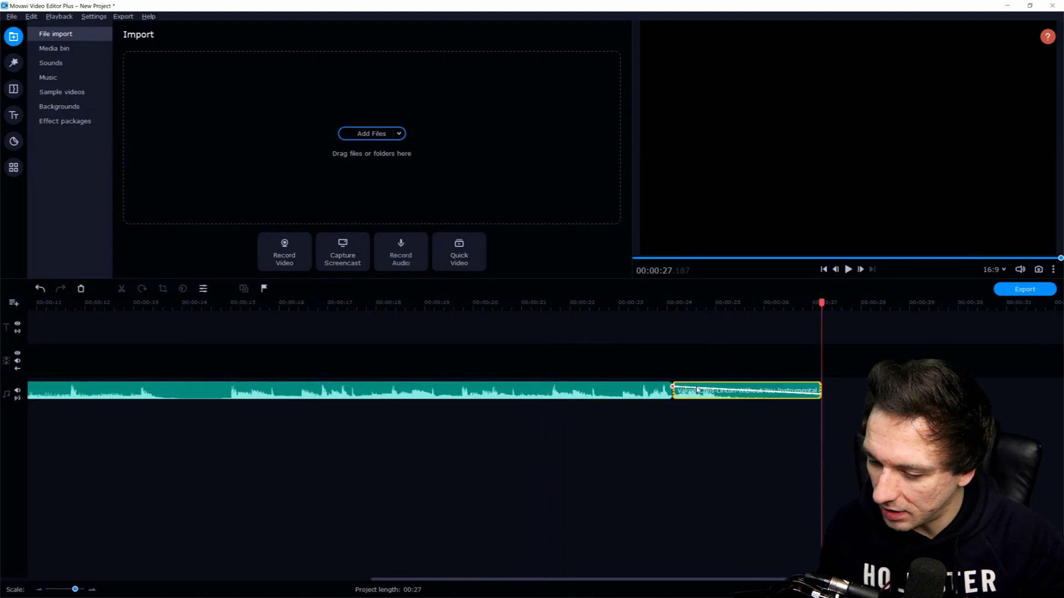
left_click(636, 302)
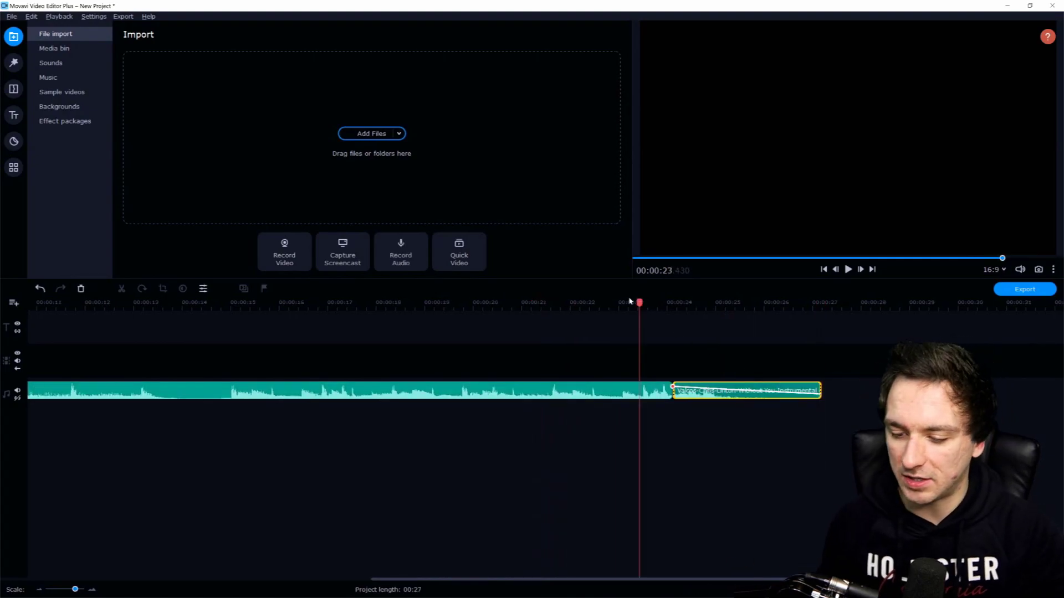
key("space")
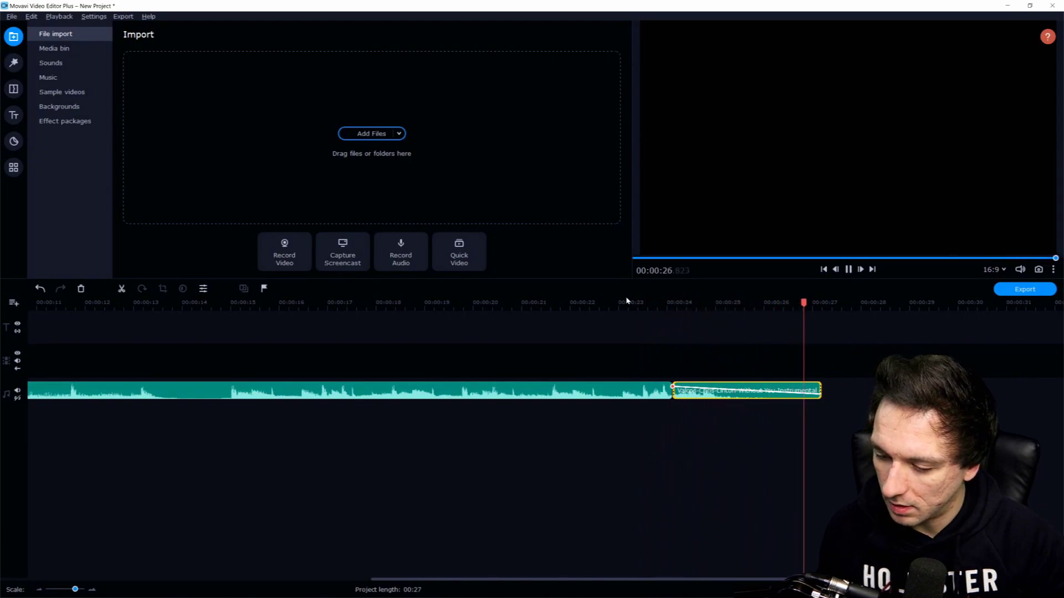
key("space")
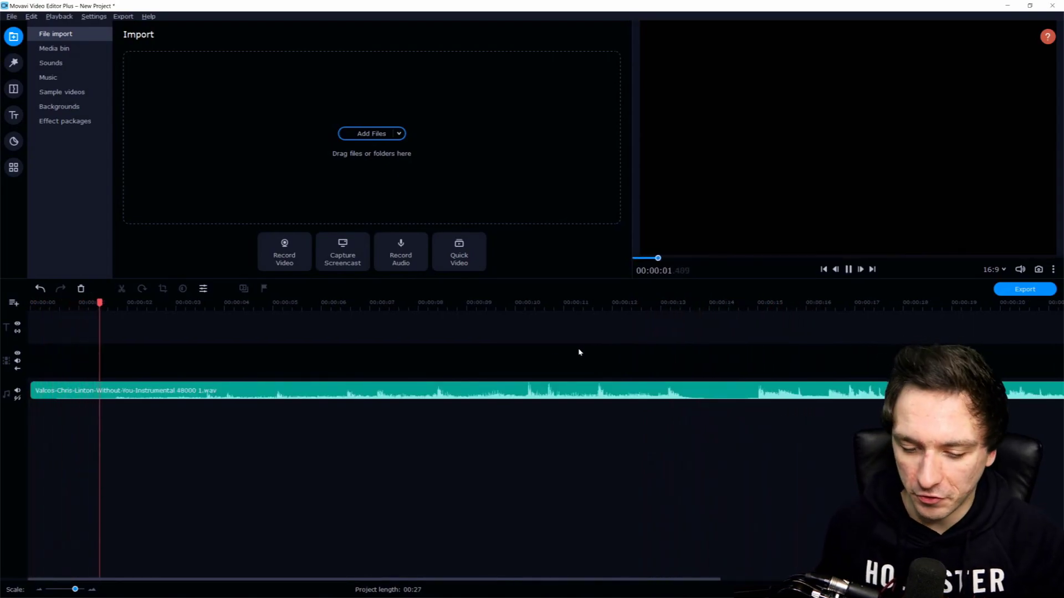
scroll(403, 380, "down", 3)
key("space")
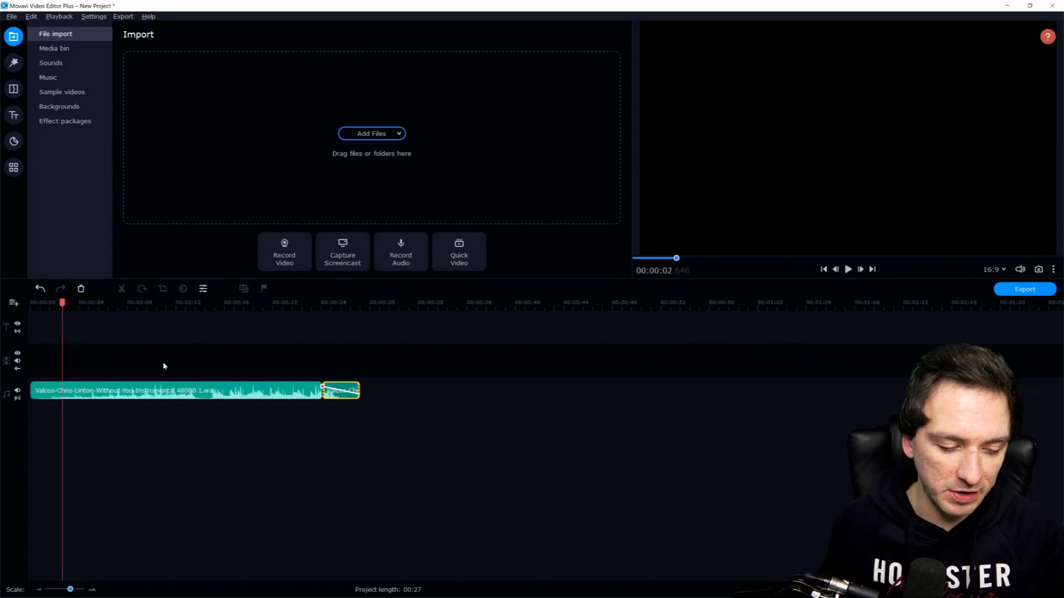
left_click(824, 269)
key("space")
scroll(332, 390, "up", 3)
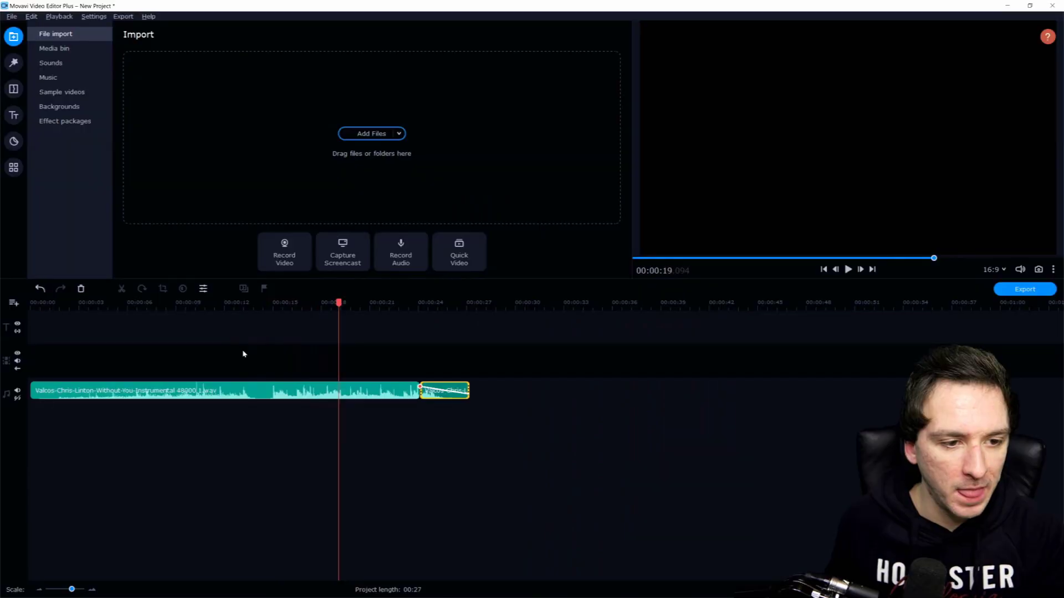
Review both music clips around 00:15 and 00:27, then show the video Filters library.
left_click(271, 361)
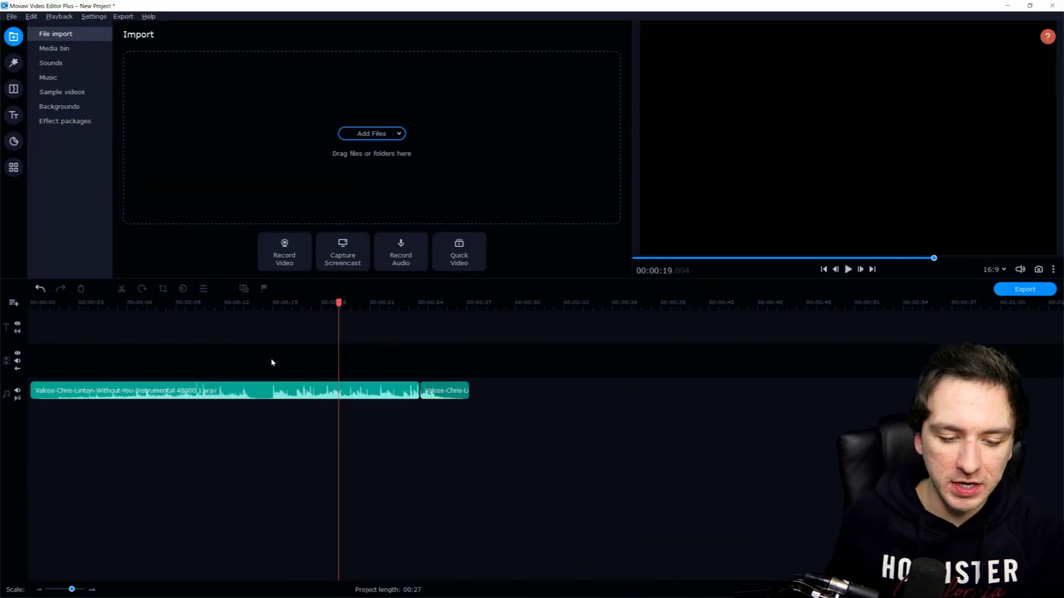
left_click(239, 391)
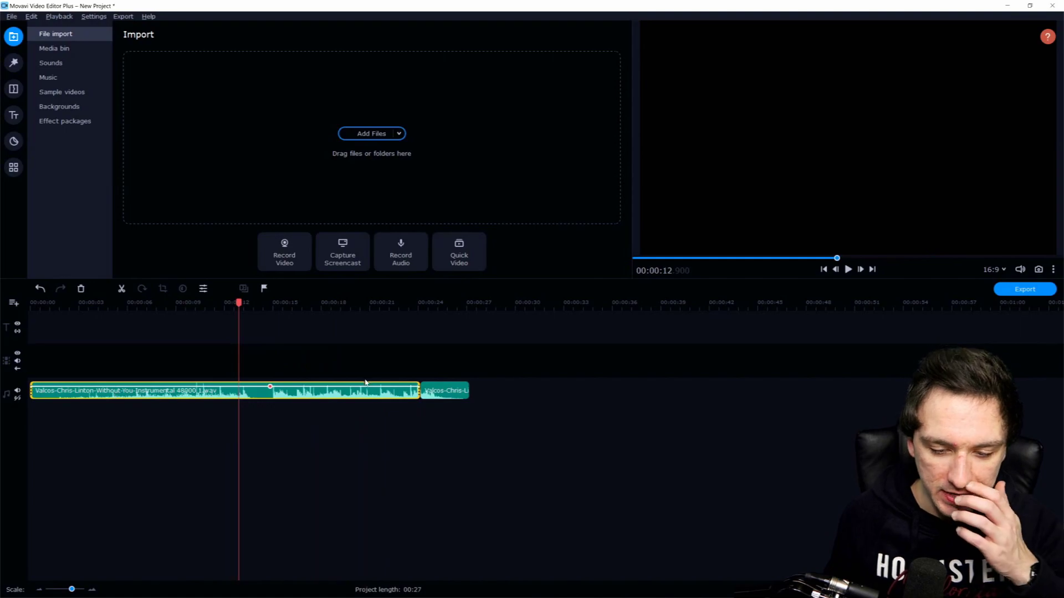
left_click(470, 308)
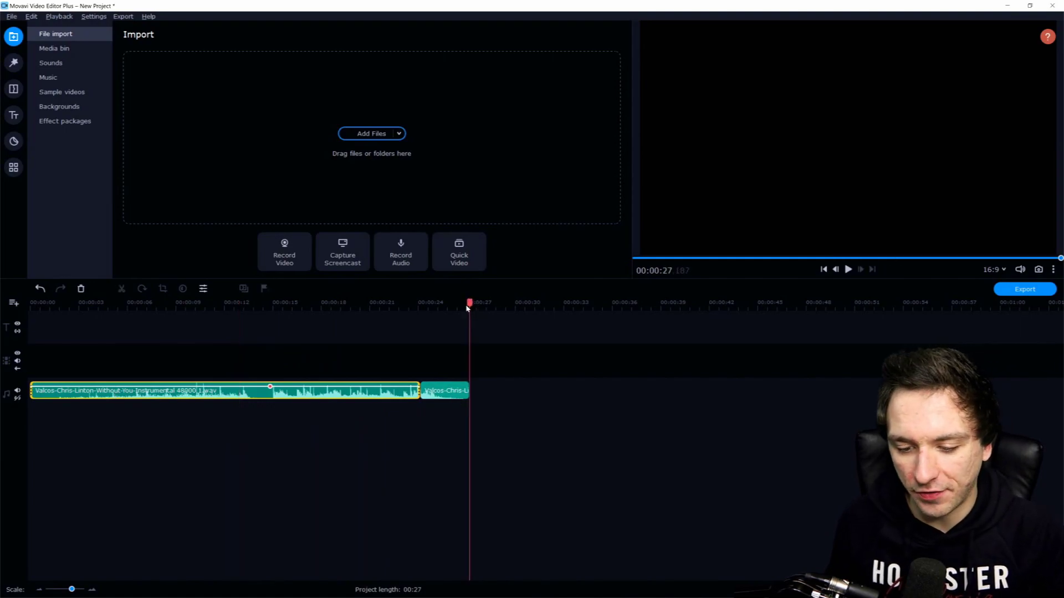
left_click(274, 304)
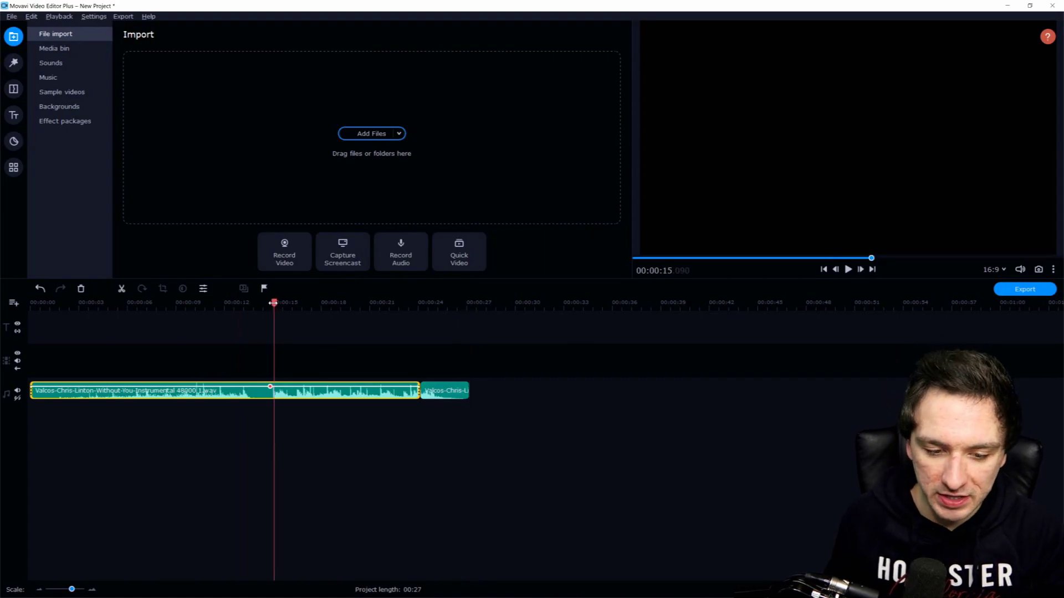
mouse_move(271, 305)
left_mouse_down()
mouse_move(320, 305)
mouse_move(276, 309)
left_mouse_up()
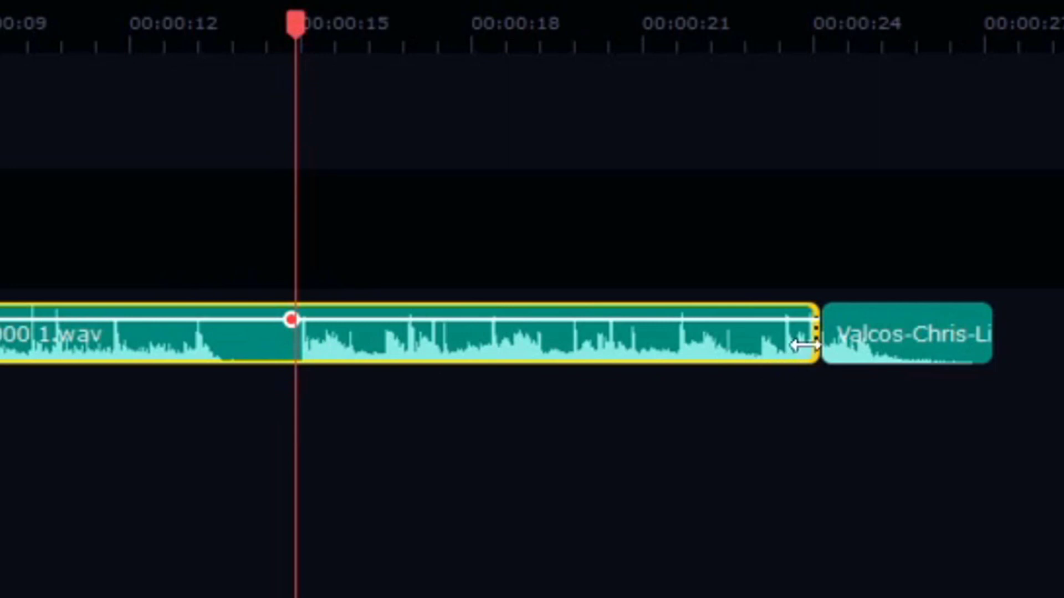
left_click(813, 342)
left_click(882, 342)
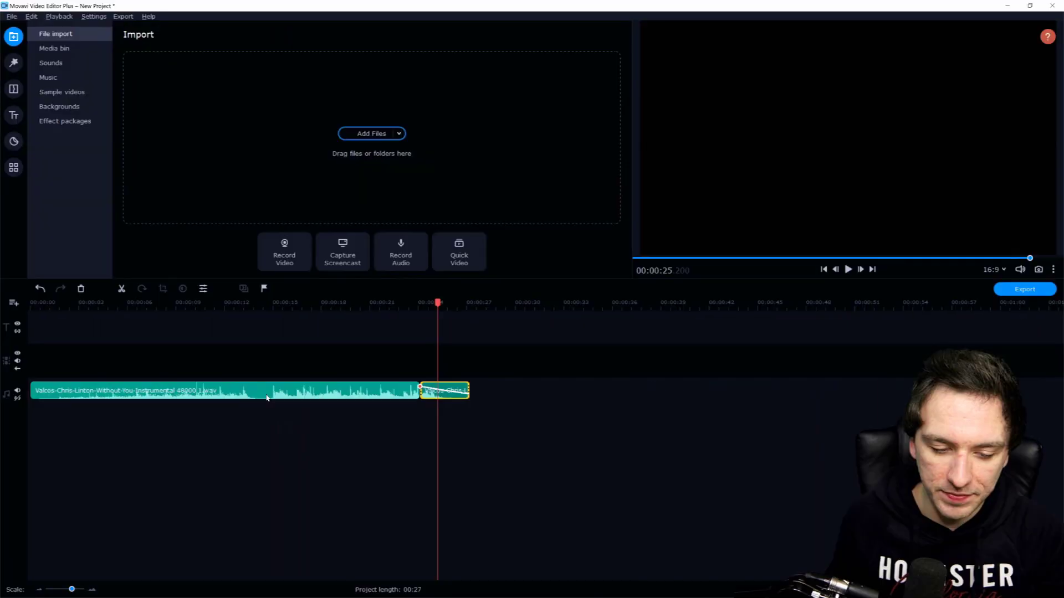
left_click(268, 393)
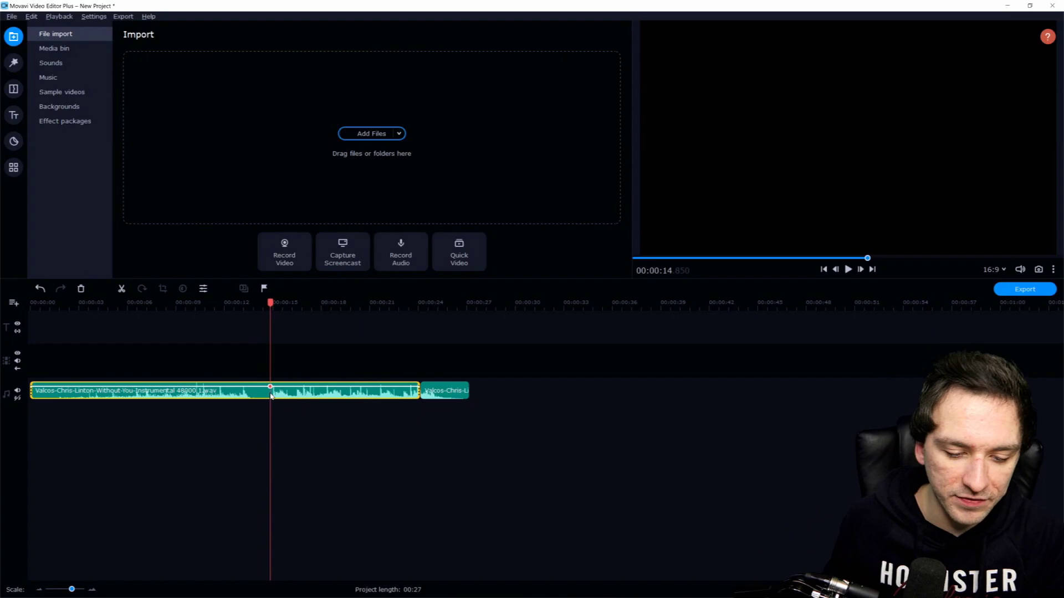
left_click(13, 64)
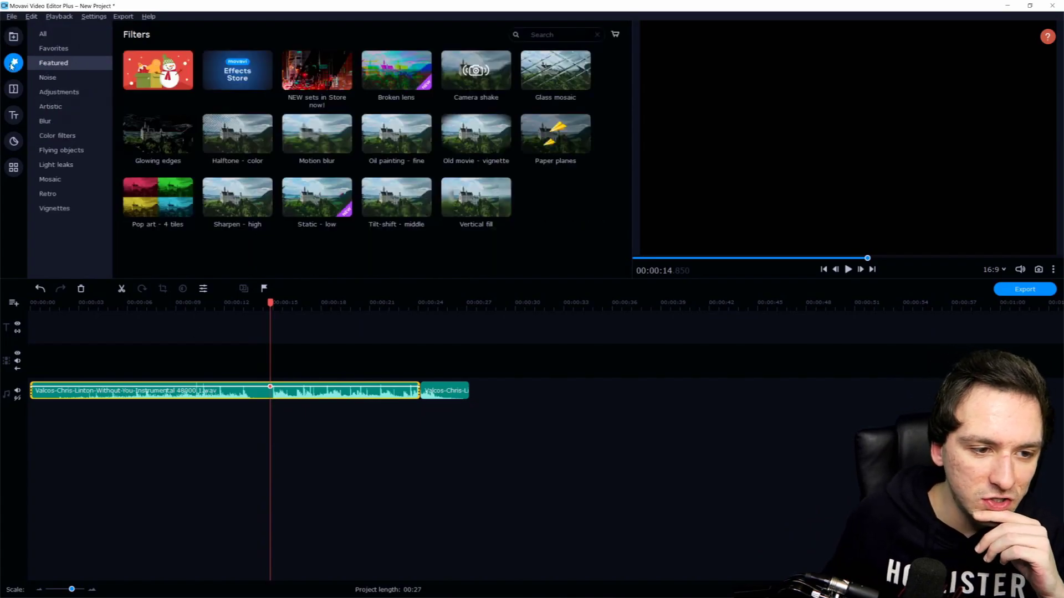
Show All titles and browse templates such as 3D placard, Credits 1 and Friendship.
left_click(13, 88)
left_click(16, 69)
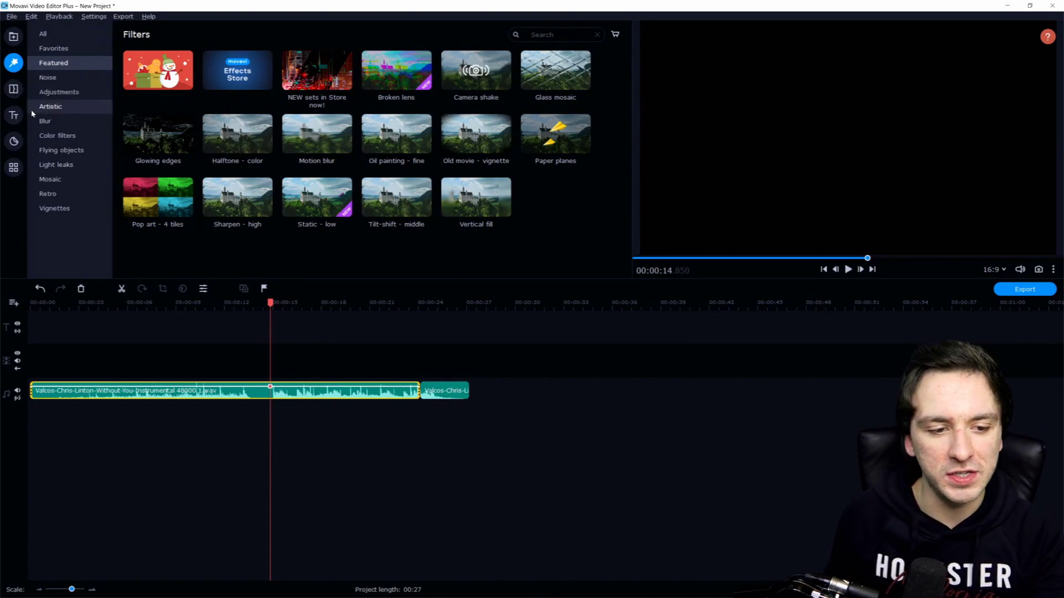
left_click(14, 115)
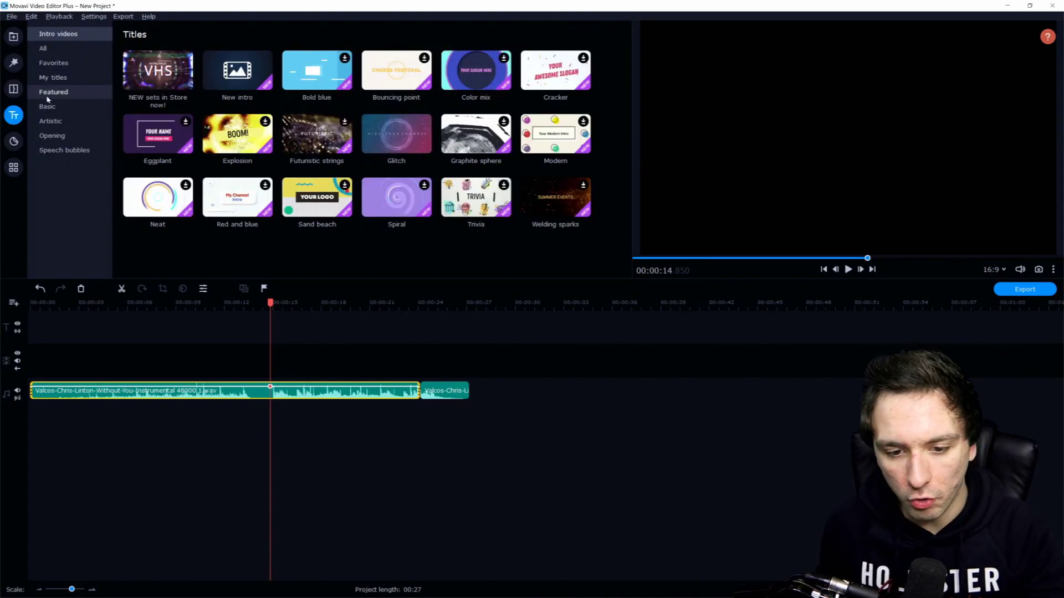
left_click(78, 50)
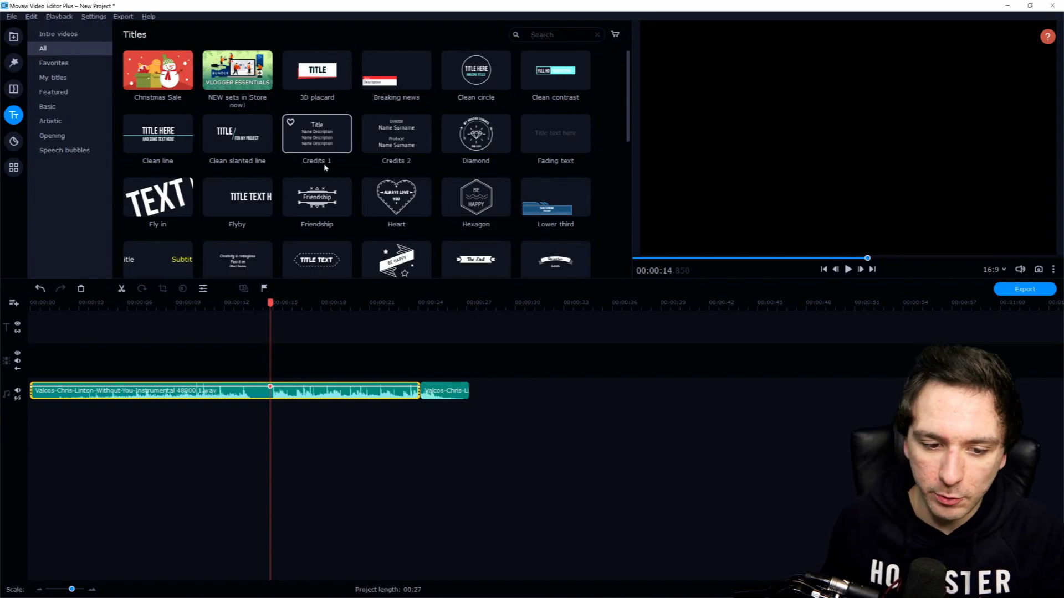
scroll(408, 220, "down", 7)
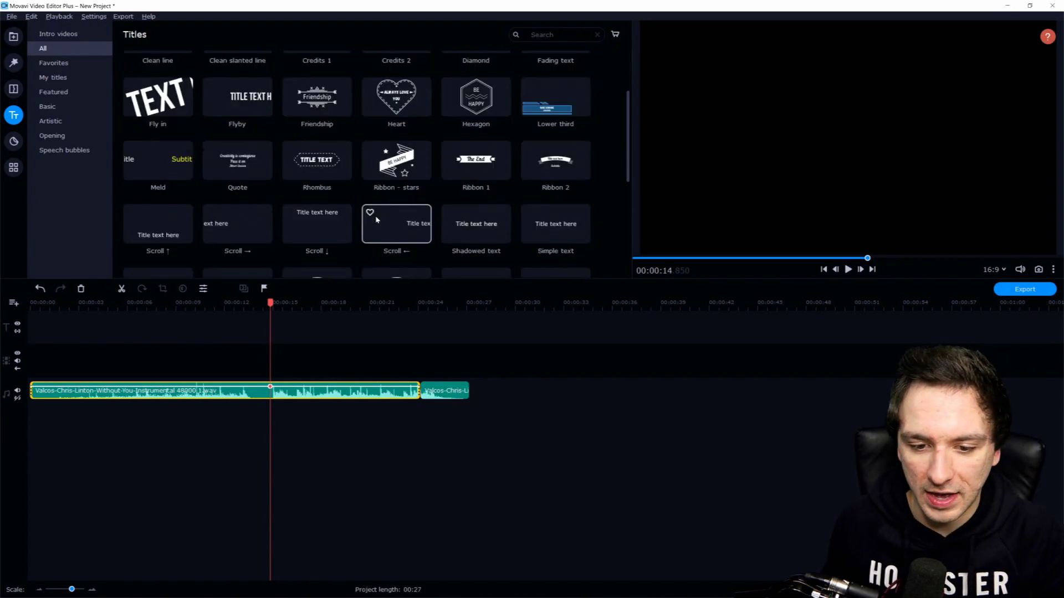
scroll(266, 167, "up", 8)
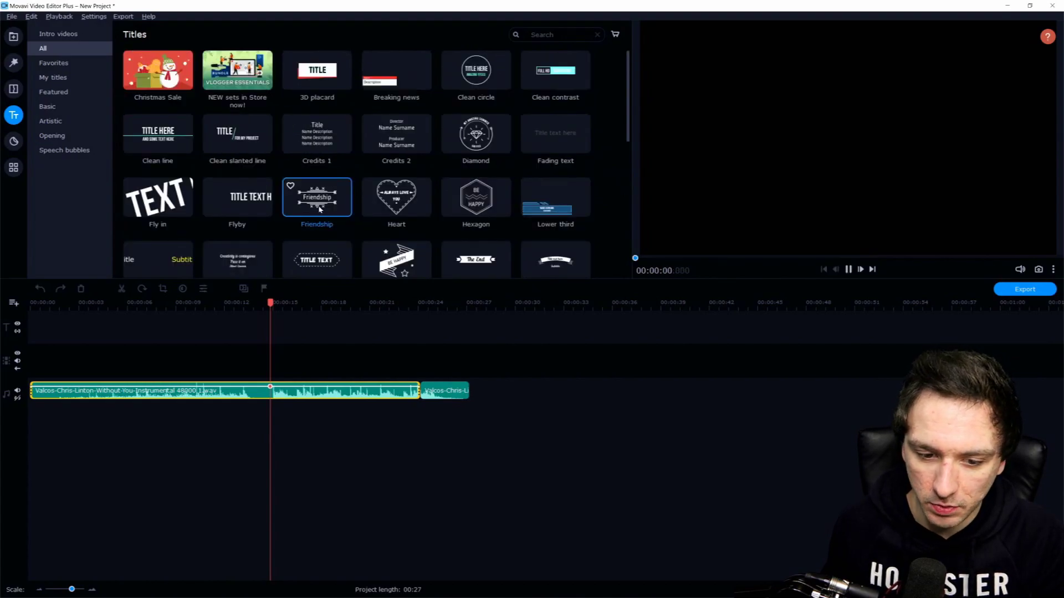
Place the Friendship title on the title track starting near 00:00:15.
left_click_drag(319, 210, 276, 355)
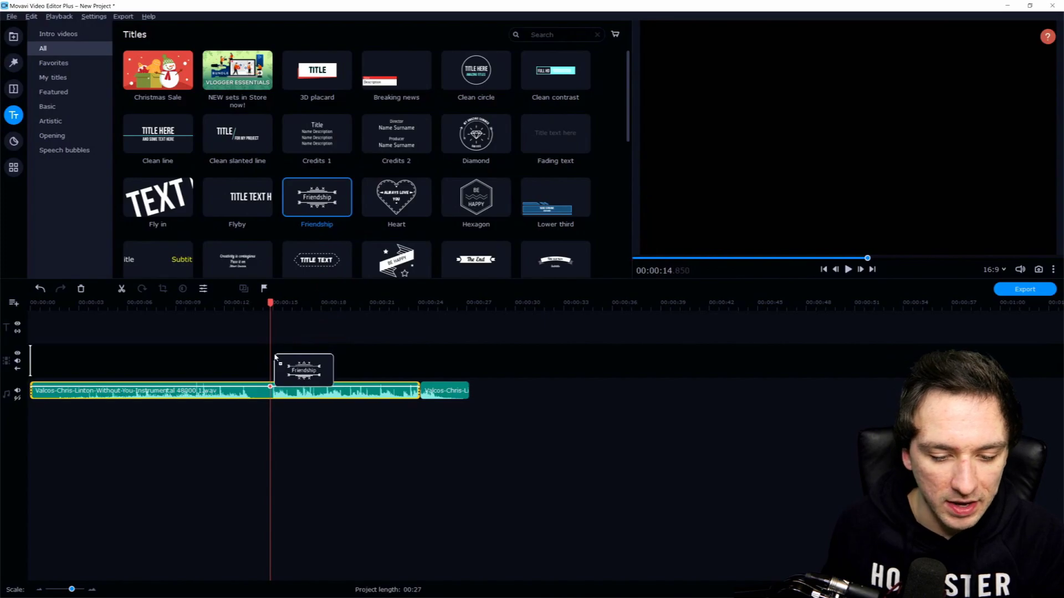
left_click_drag(78, 354, 33, 357)
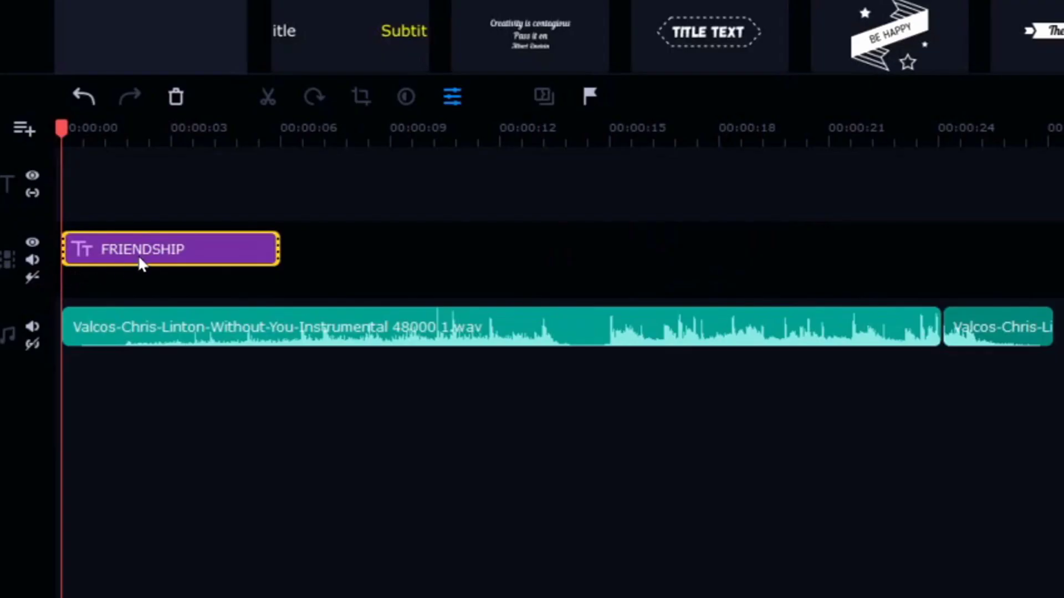
left_click_drag(140, 260, 67, 276)
mouse_move(192, 251)
left_mouse_down()
mouse_move(263, 239)
mouse_move(371, 254)
mouse_move(206, 259)
left_mouse_up()
left_click_drag(194, 247, 35, 287)
left_click_drag(124, 250, 677, 254)
left_click_drag(613, 131, 600, 130)
Lengthen the Friendship title clip to end around 00:00:24.
key("ctrl+plus")
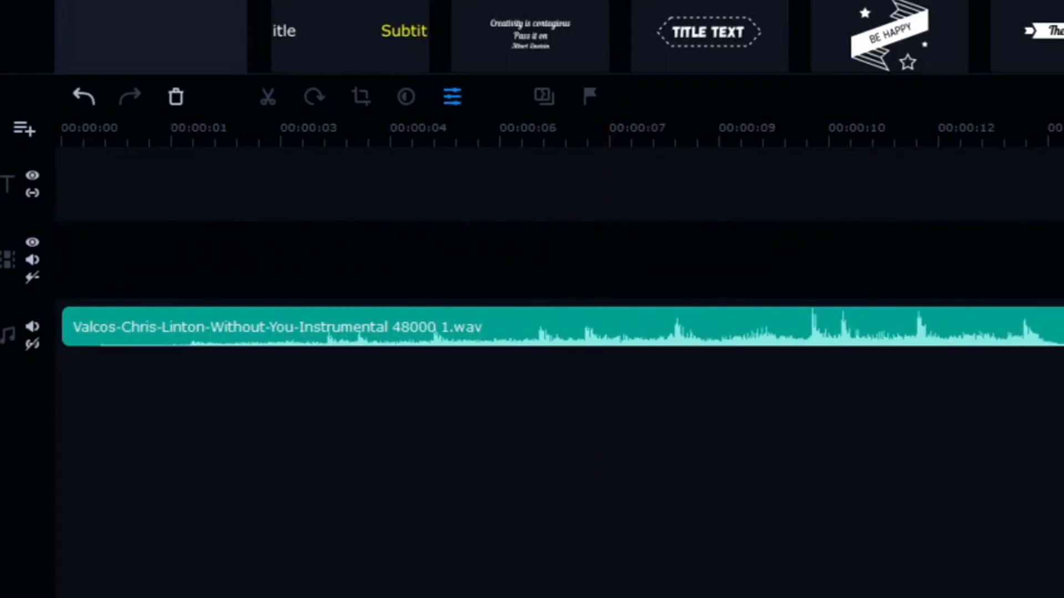
key("space")
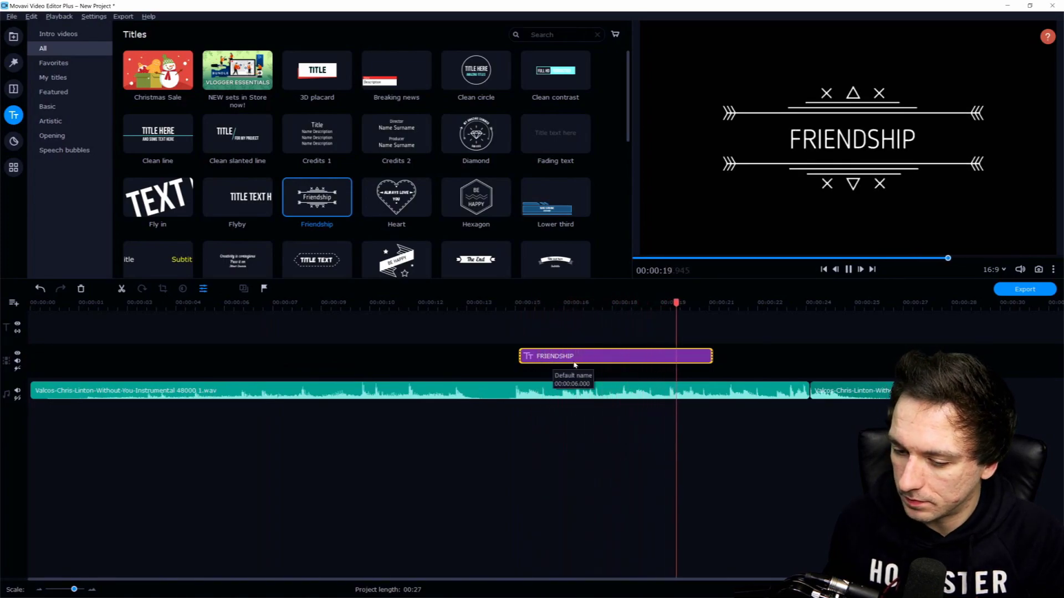
left_click_drag(712, 356, 811, 350)
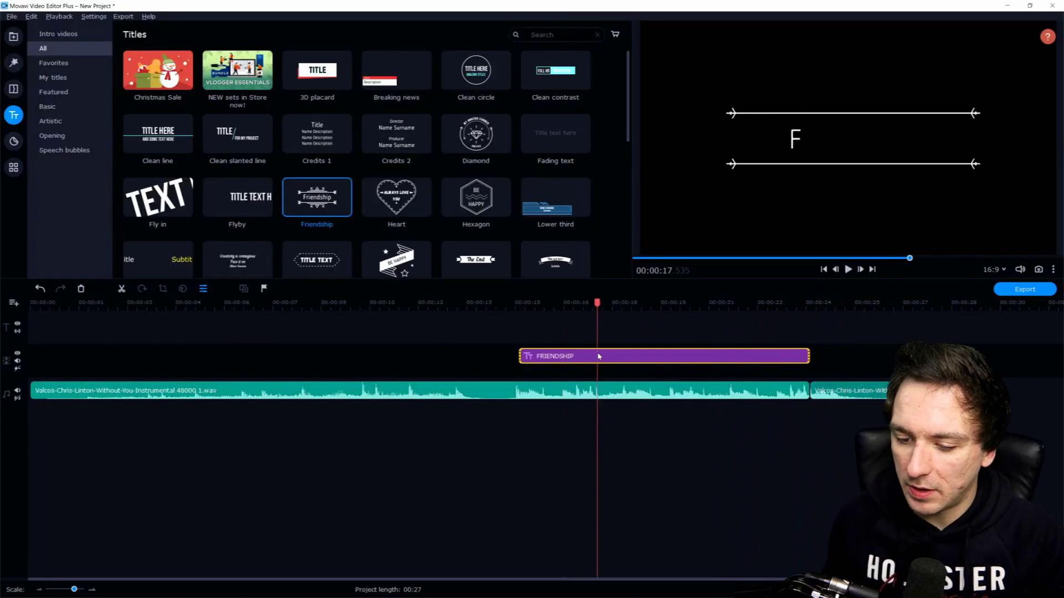
left_click(629, 348)
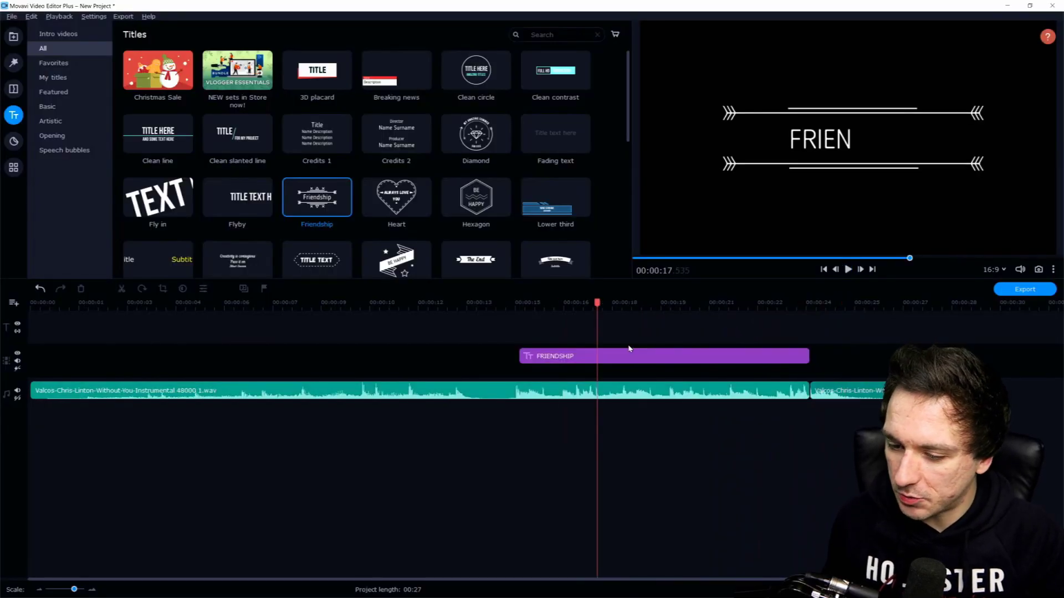
Replace FRIENDSHIP with the creator's channel name on one widened, centred line.
double_click(646, 357)
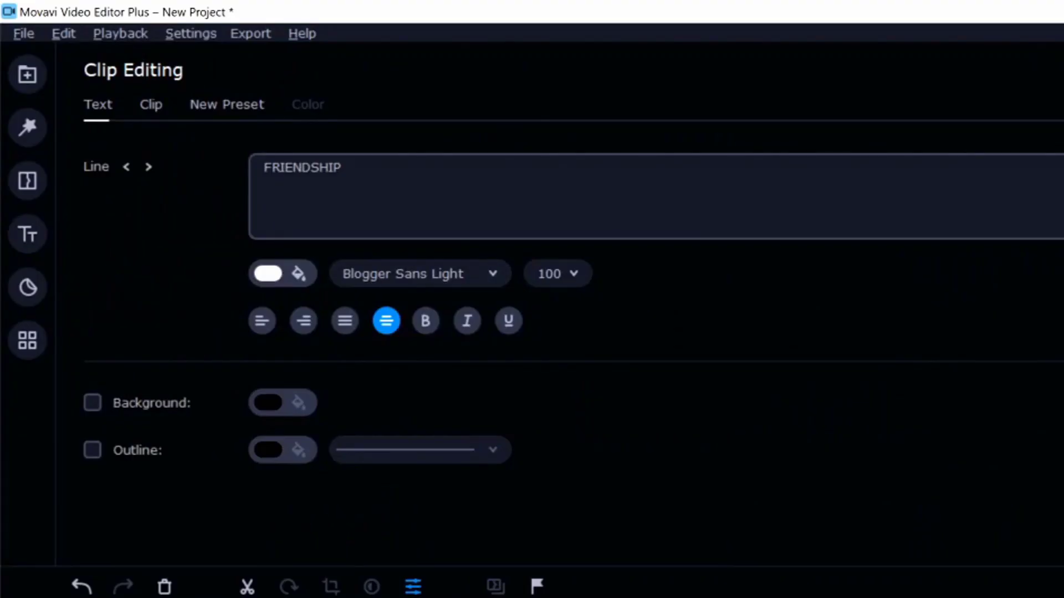
double_click(302, 167)
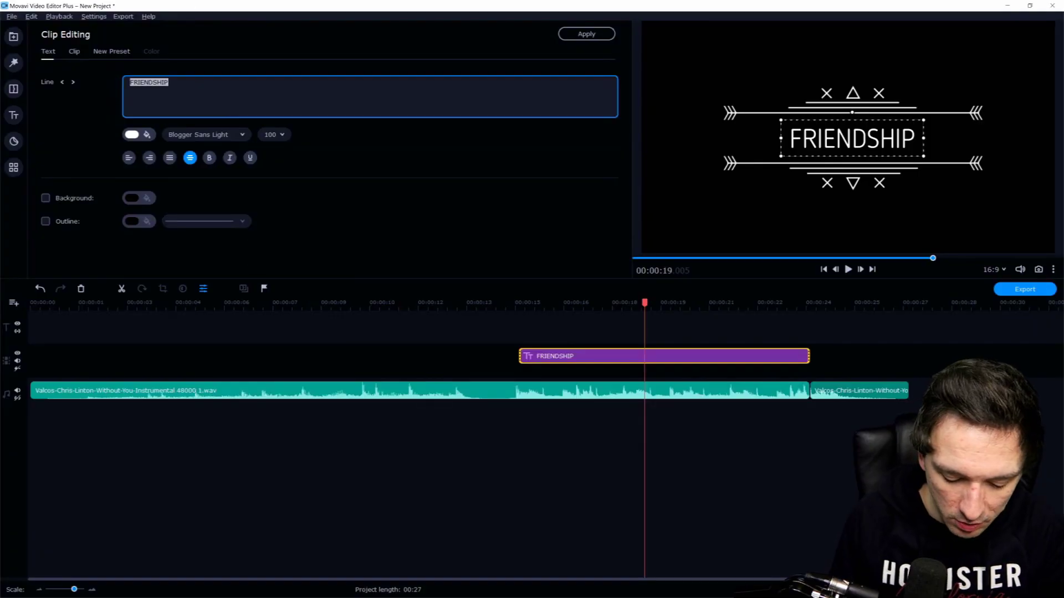
type("JustAlexHalford")
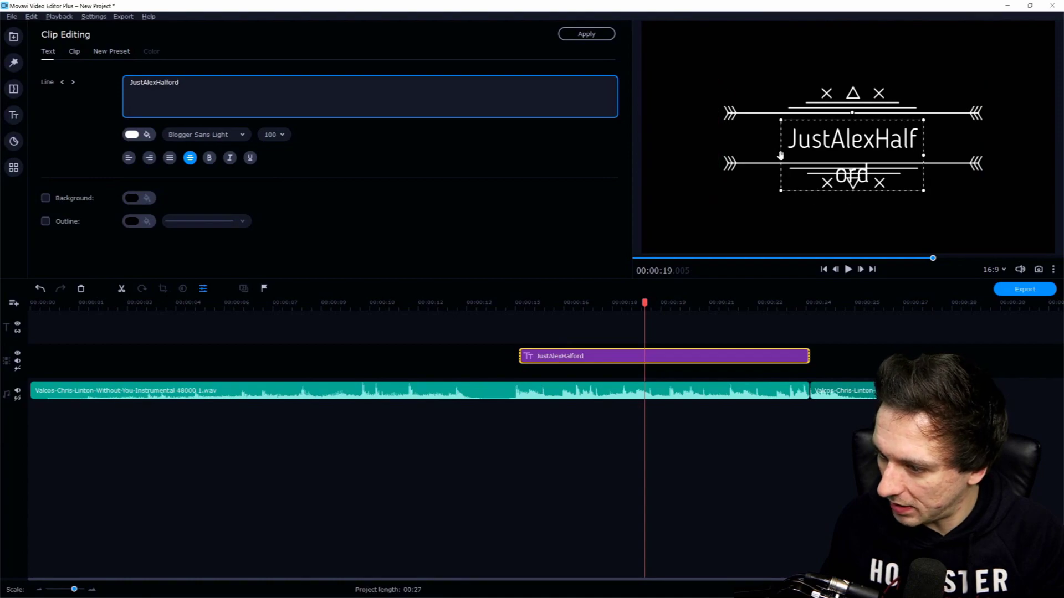
left_click_drag(779, 156, 734, 160)
left_click_drag(910, 143, 884, 139)
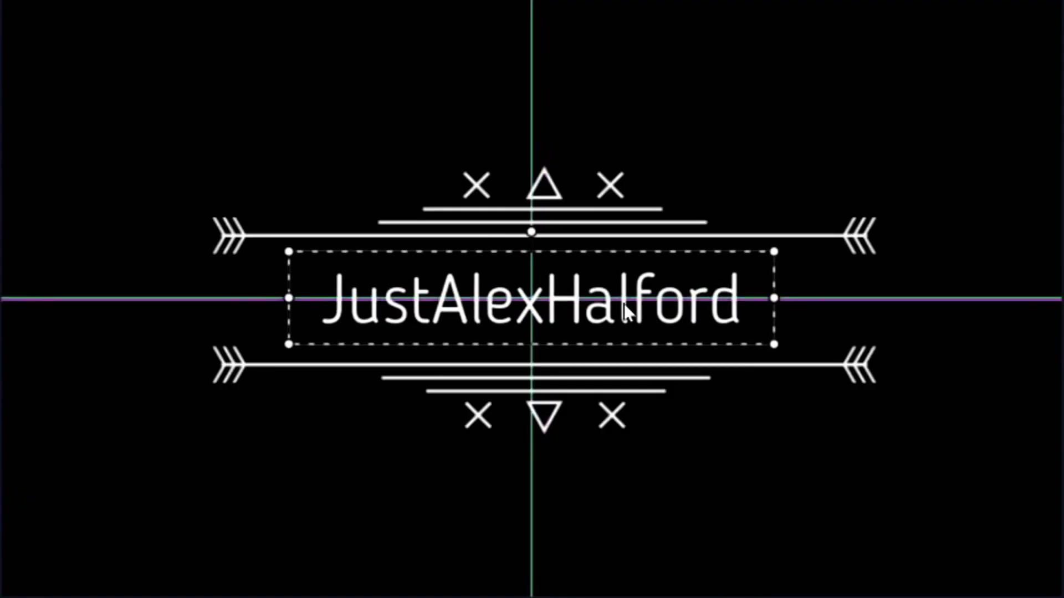
left_click_drag(624, 304, 624, 303)
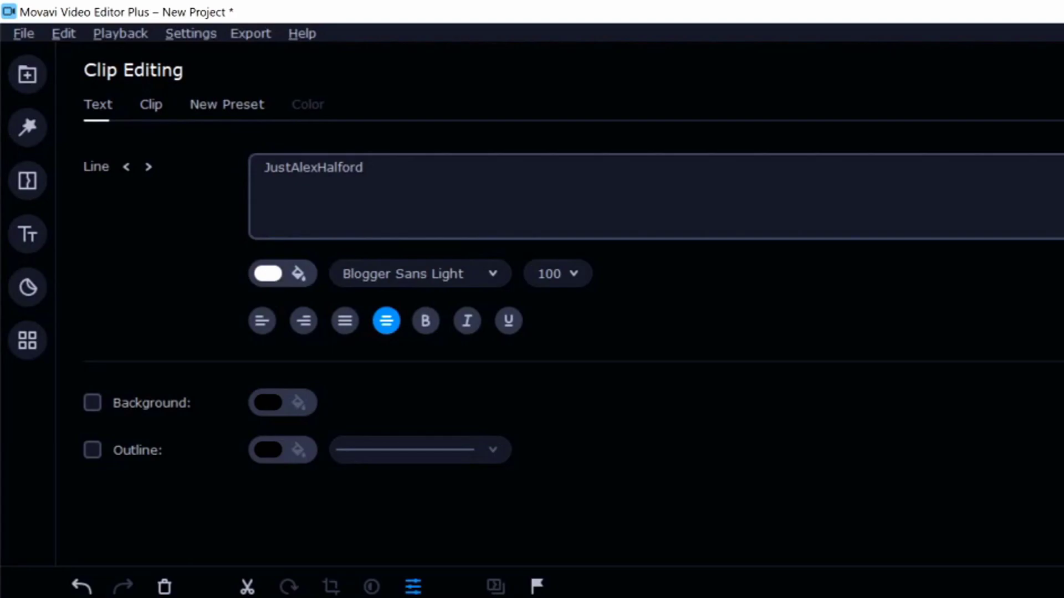
Set the title text to the BERNIER Regular font, recentre it and apply.
left_click_drag(364, 168, 243, 195)
left_click(412, 277)
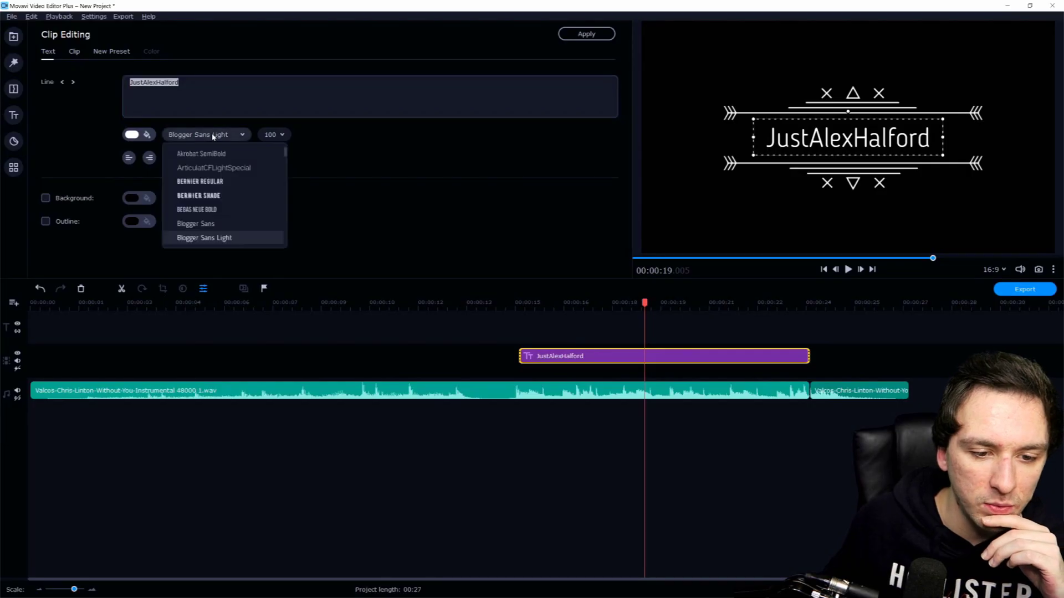
left_click(211, 182)
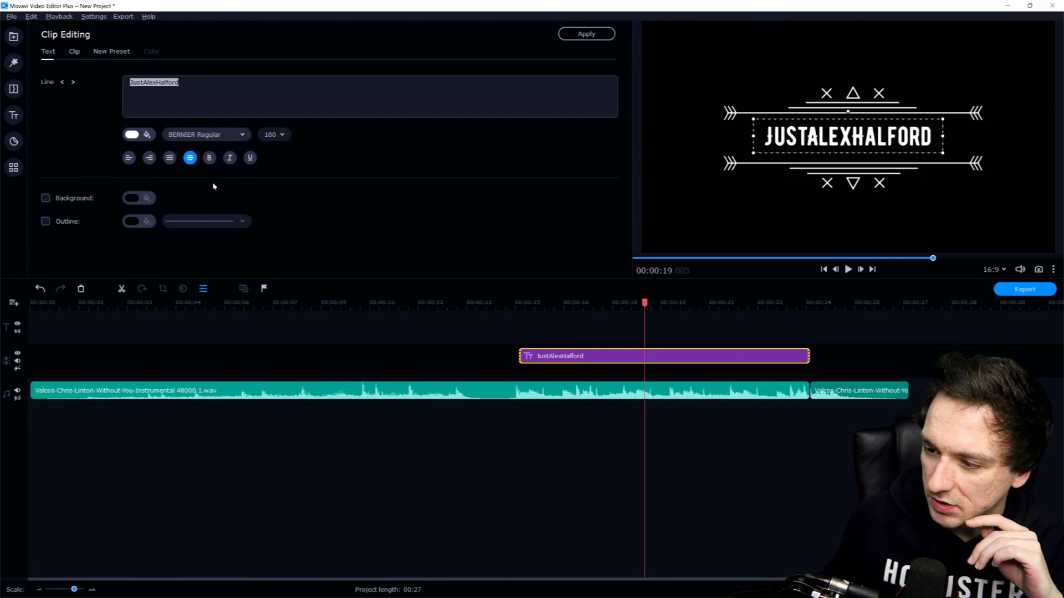
left_click_drag(853, 136, 856, 143)
left_click(448, 303)
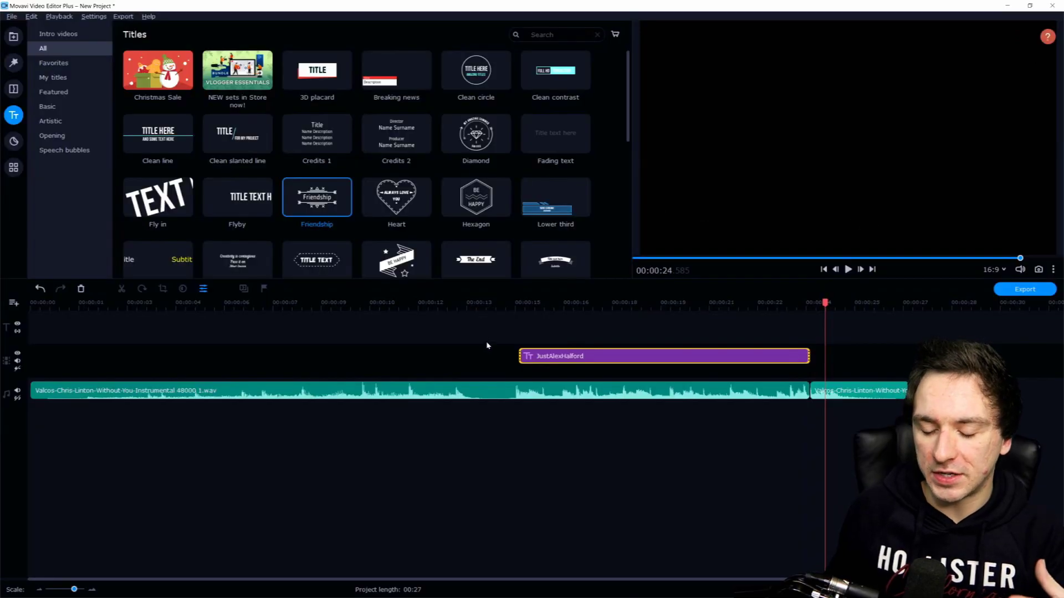
With the playhead near 00:00:17, add an extra empty title track to the timeline.
left_click(599, 332)
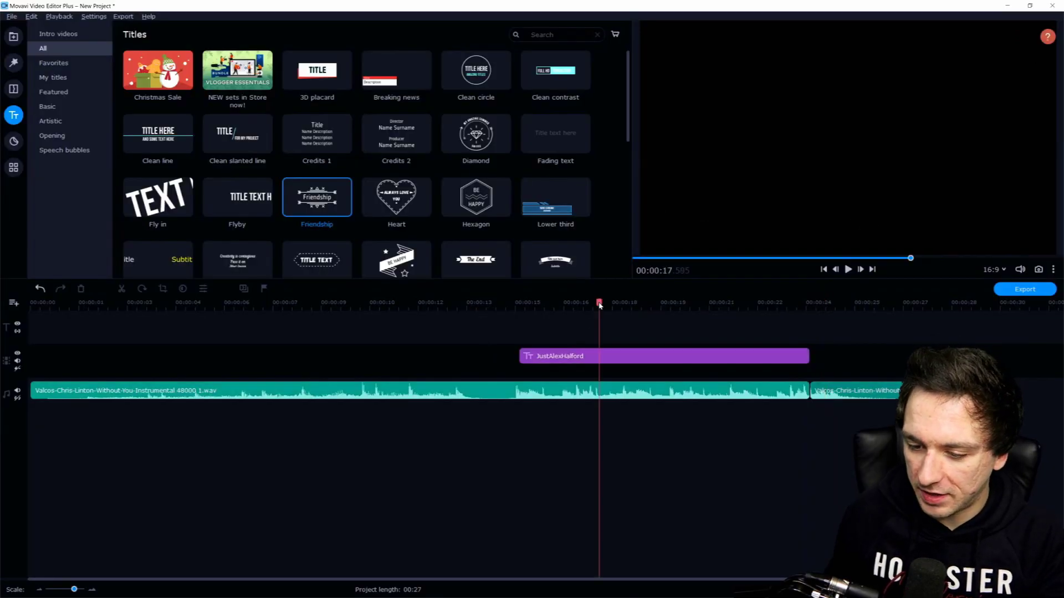
right_click(486, 357)
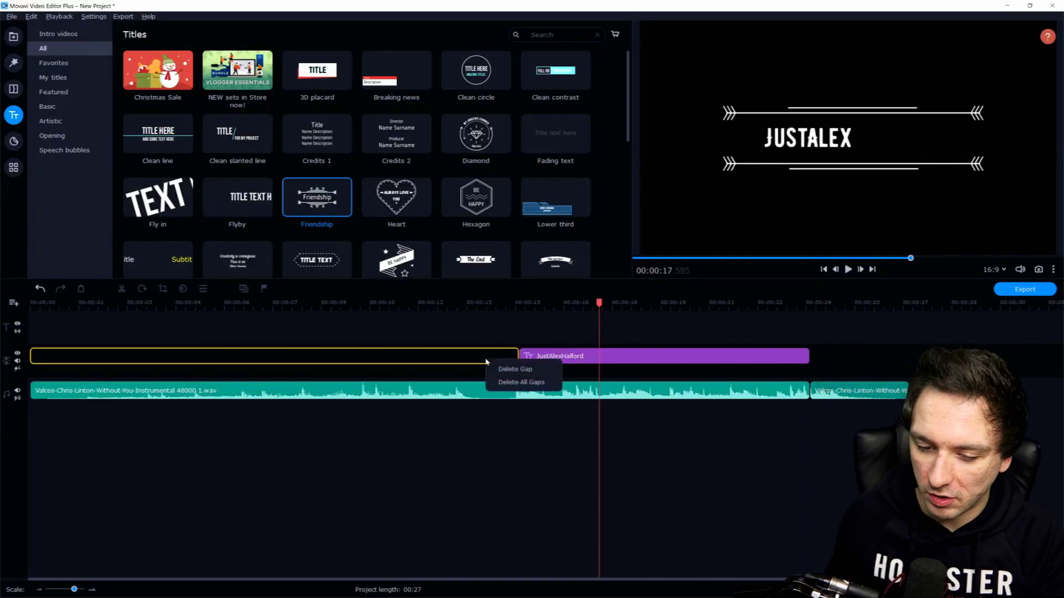
right_click(829, 361)
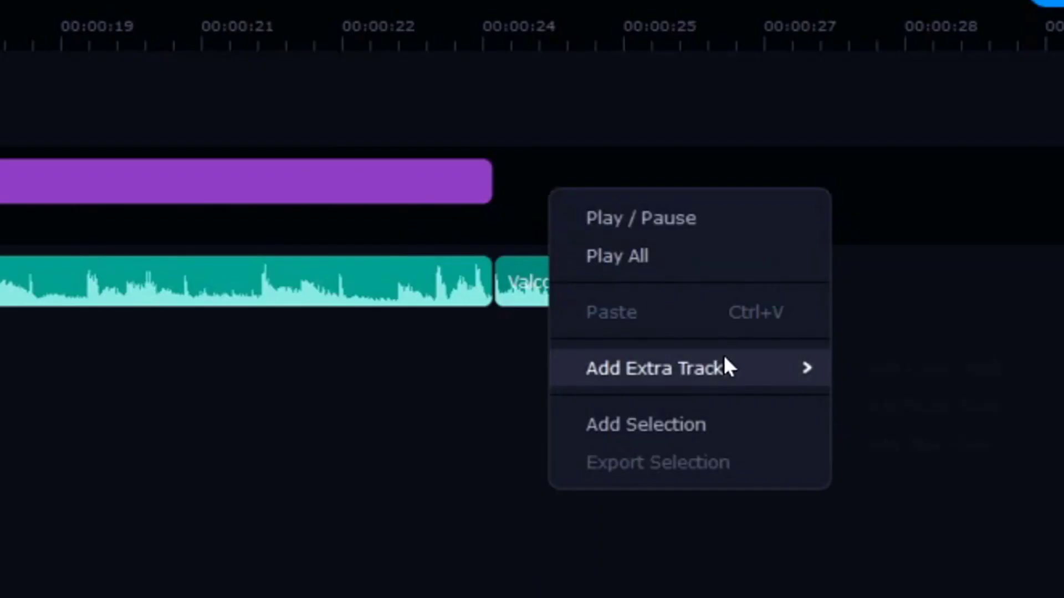
mouse_move(889, 419)
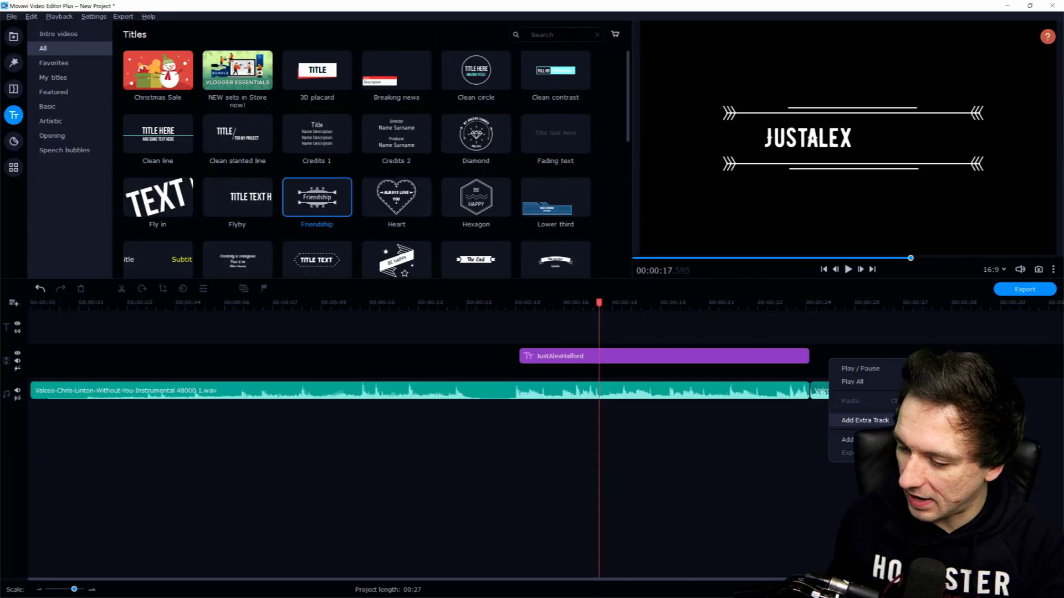
left_click(928, 444)
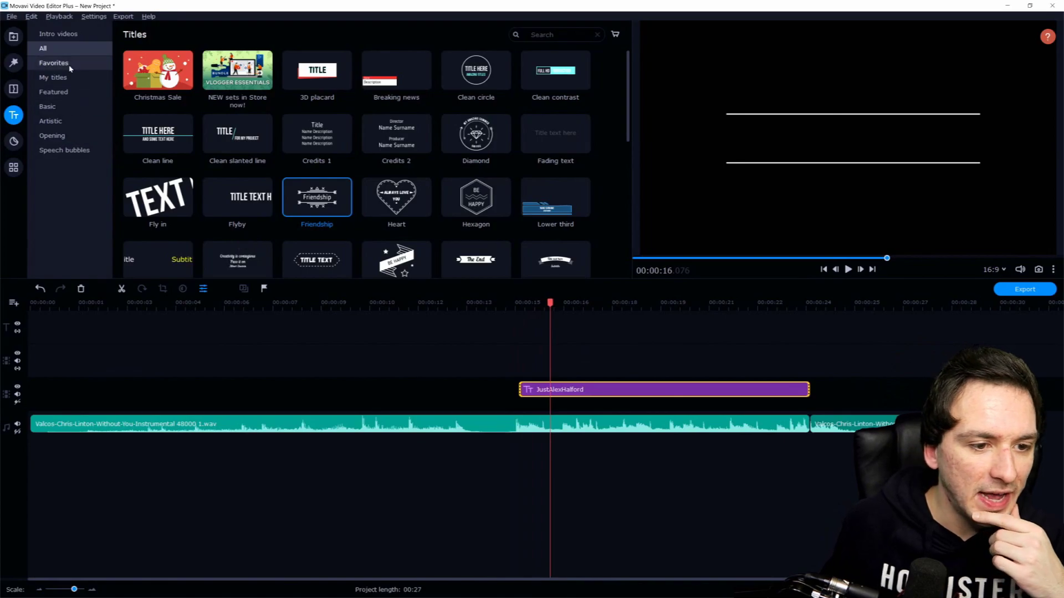
Look through the custom and featured titles, then browse the Light leaks filters, including Light leaks 4.
left_click(81, 77)
left_click(85, 92)
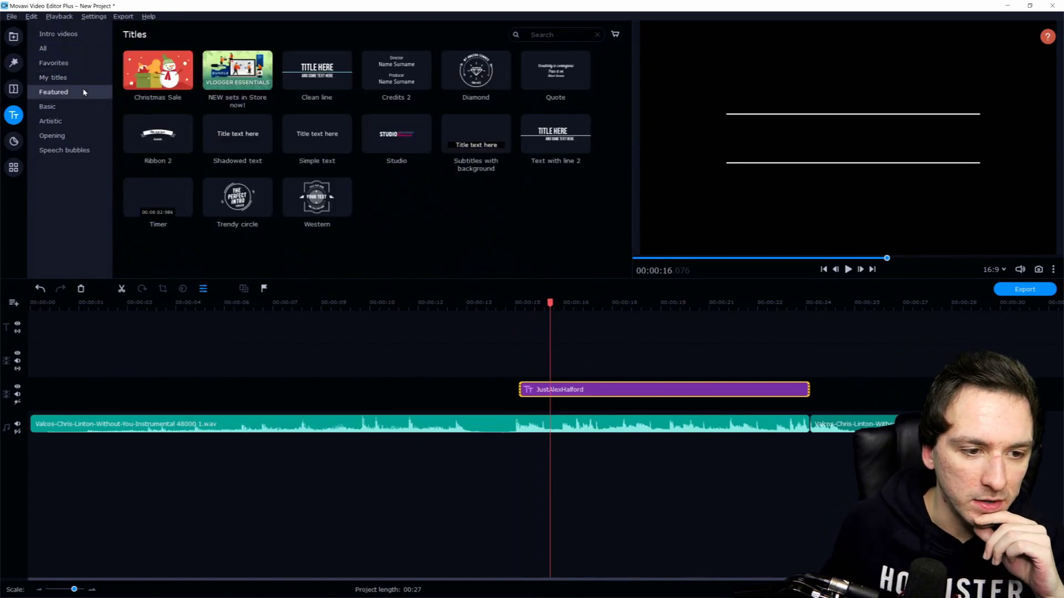
left_click(14, 64)
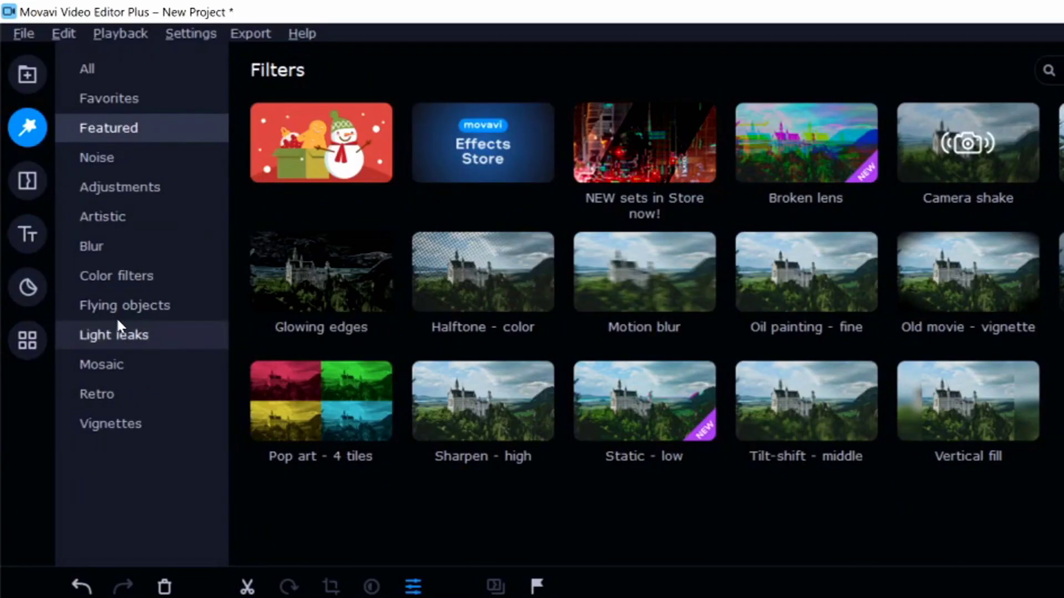
left_click(142, 335)
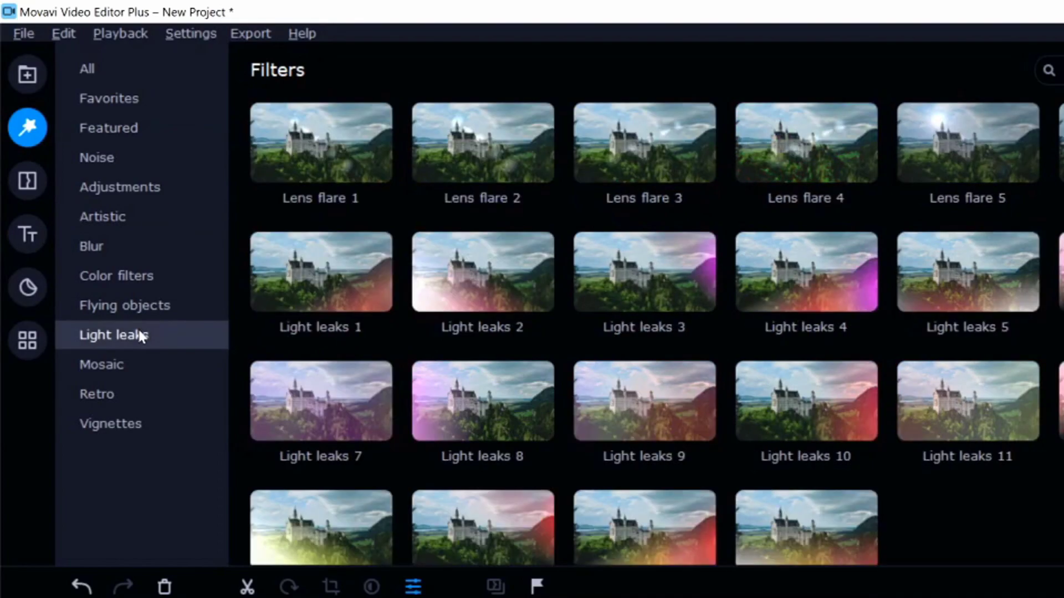
left_click(810, 287)
scroll(810, 287, "down", 1)
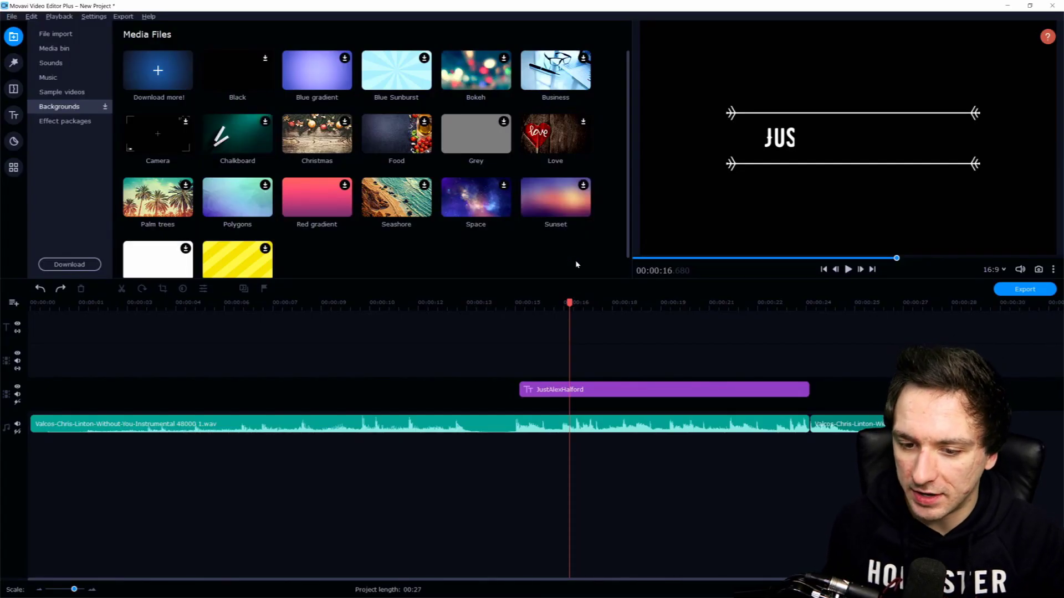
Place the Space background on the timeline above the title, then browse the tools, stickers and filters.
left_click(474, 206)
left_click_drag(474, 211, 583, 367)
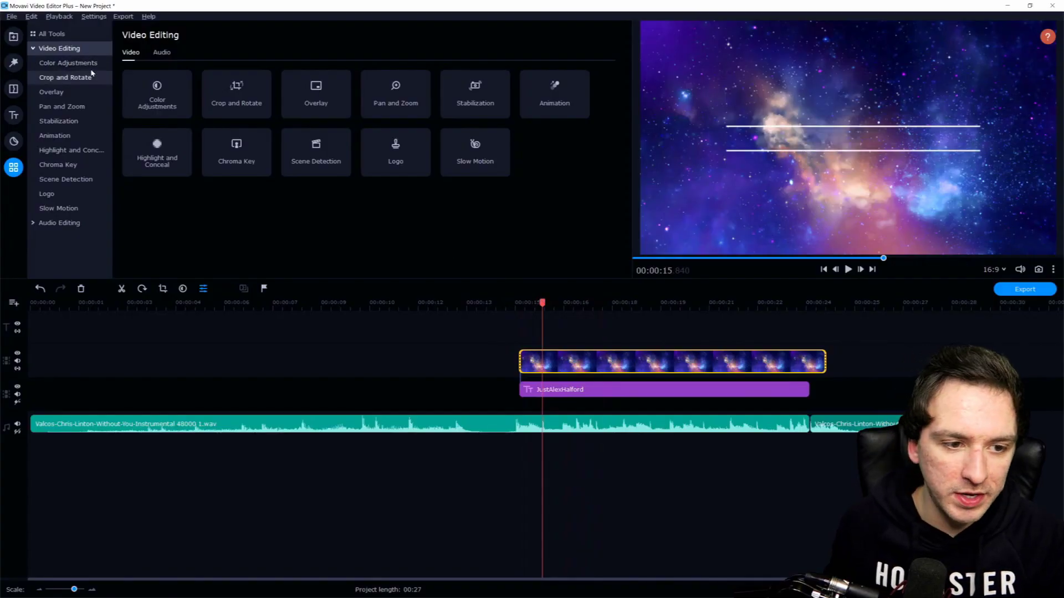
left_click(65, 78)
left_click(67, 62)
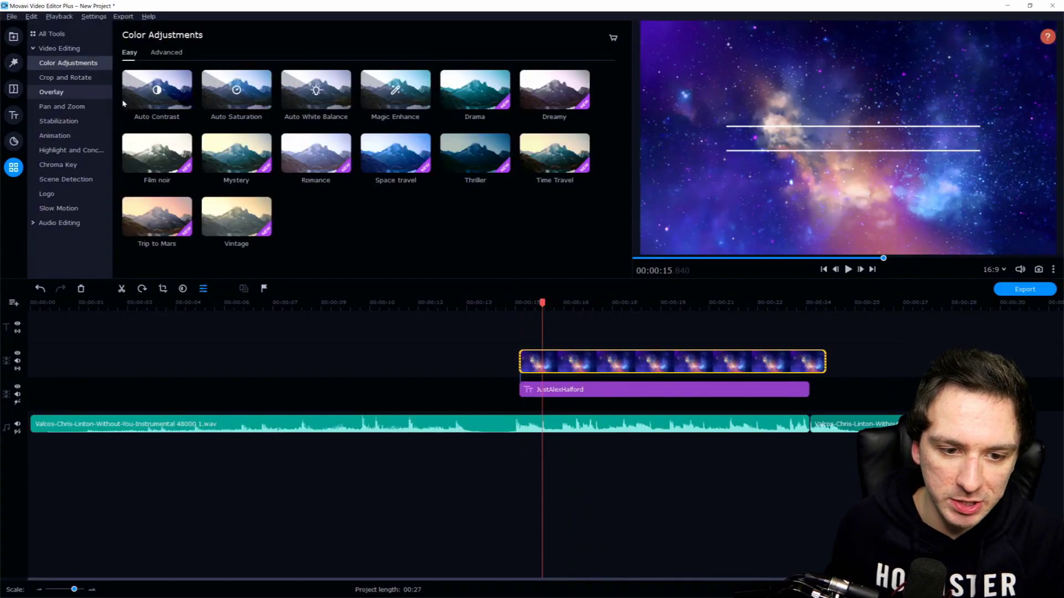
left_click(14, 141)
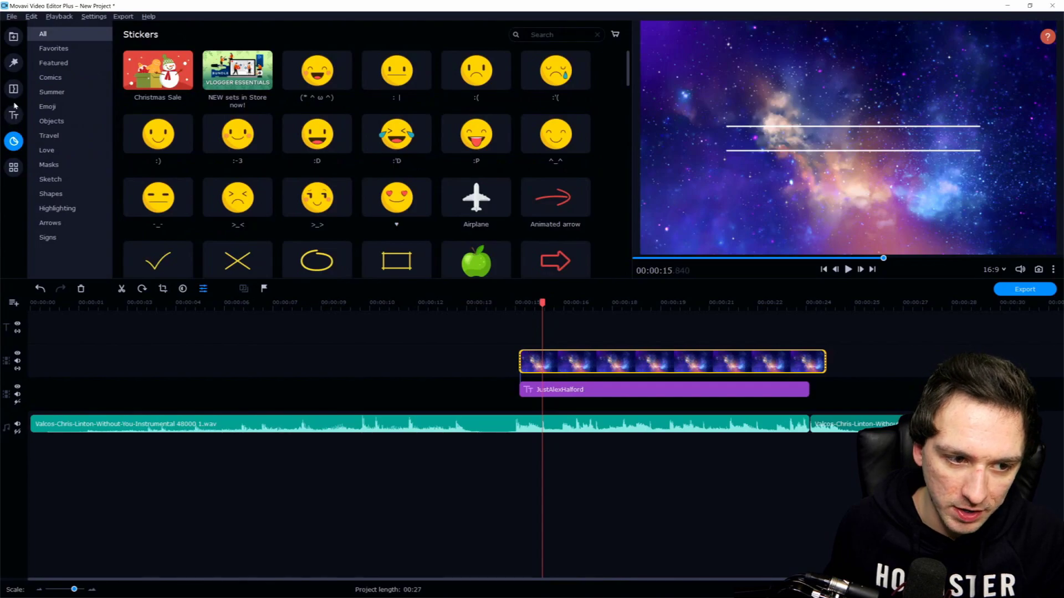
left_click(13, 63)
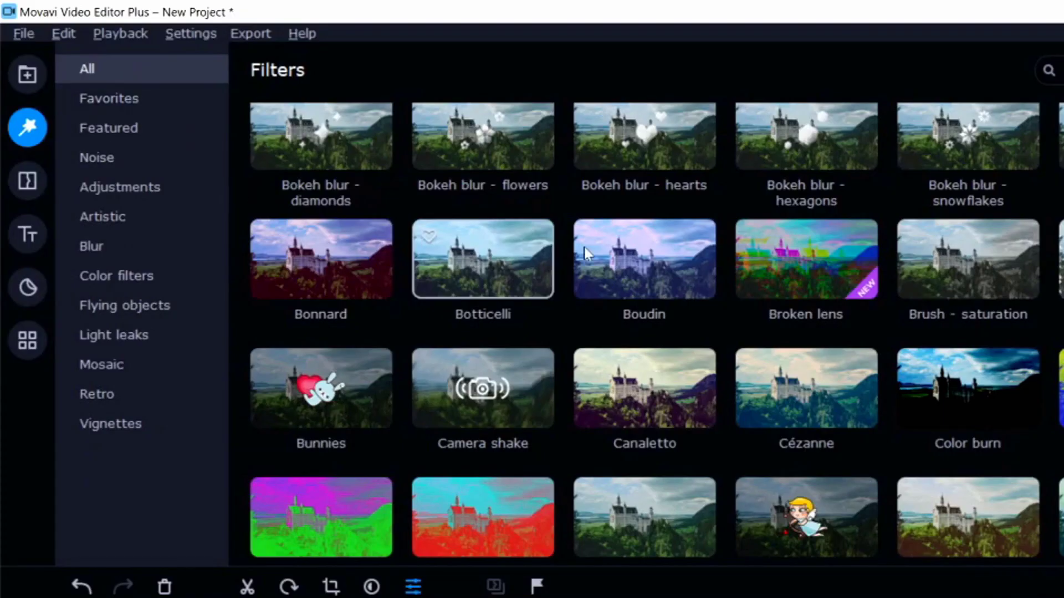
Apply the Courbet and the Tilt-shift - top blur filters to the galaxy clip, returning to 15 seconds.
scroll(791, 275, "down", 2)
scroll(814, 303, "down", 2)
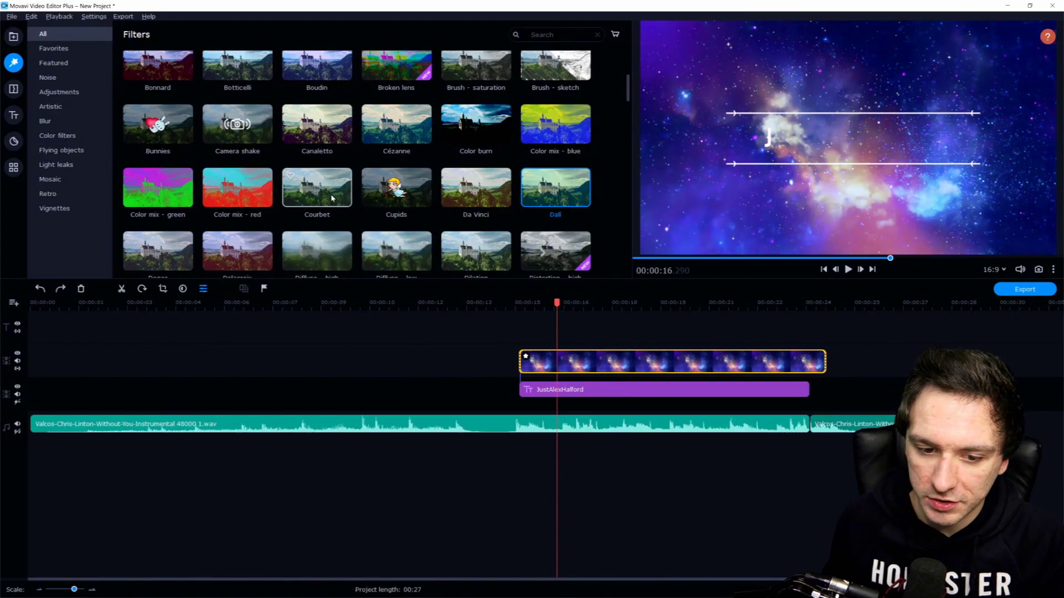
left_click_drag(321, 162, 585, 362)
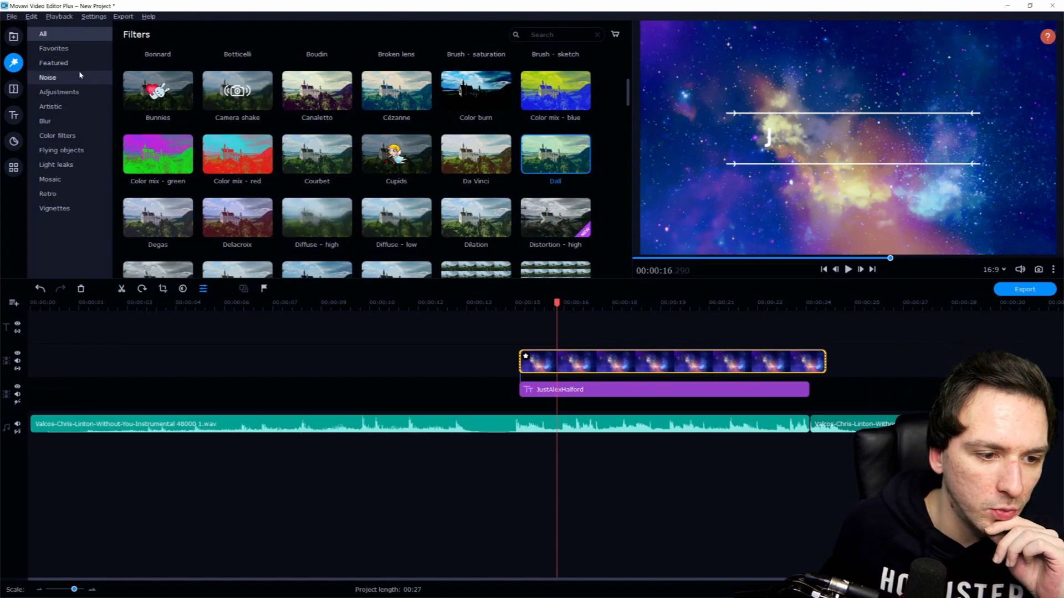
left_click(95, 121)
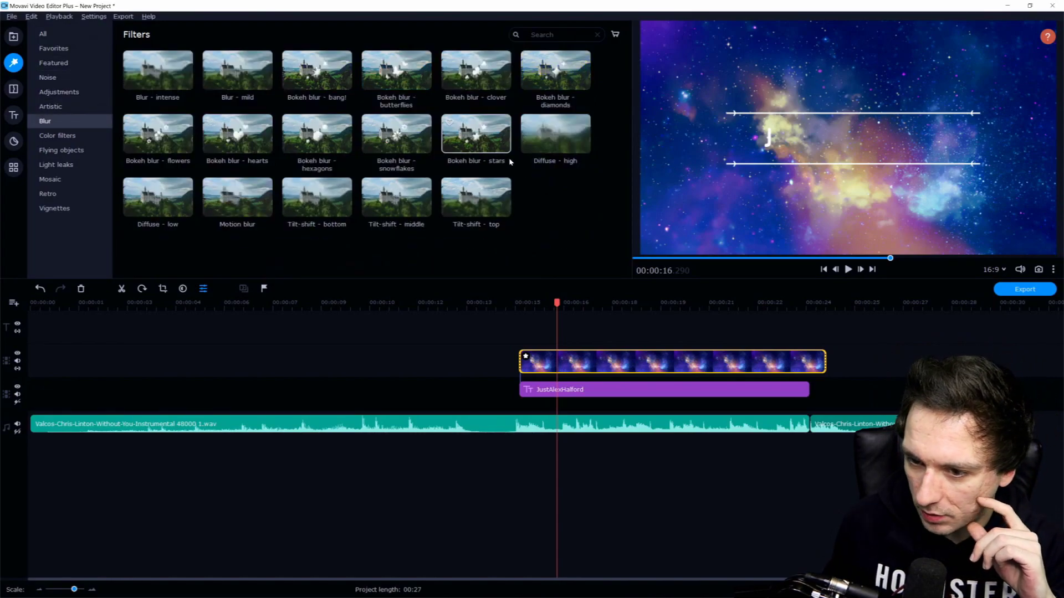
left_click_drag(471, 206, 582, 364)
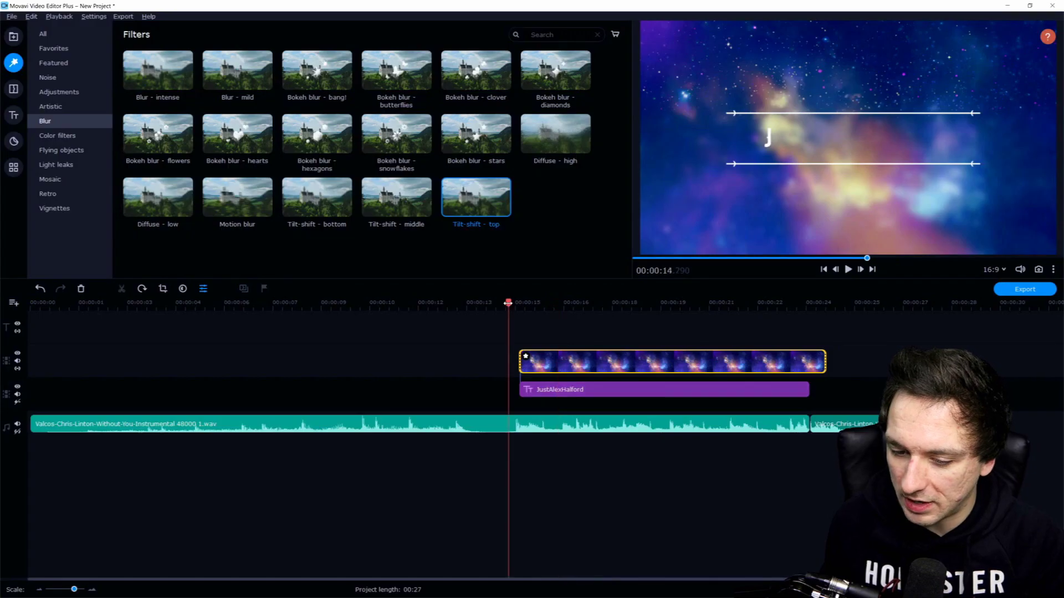
left_click_drag(506, 303, 539, 305)
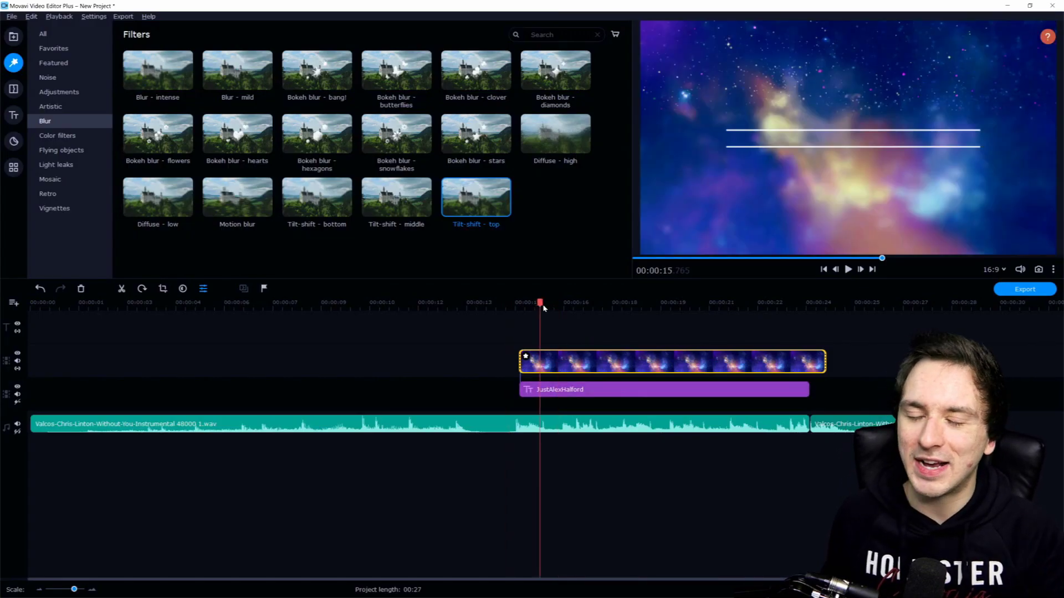
Browse the title categories: My titles, Featured, Basic, Artistic, Opening and Speech bubbles.
left_click(15, 116)
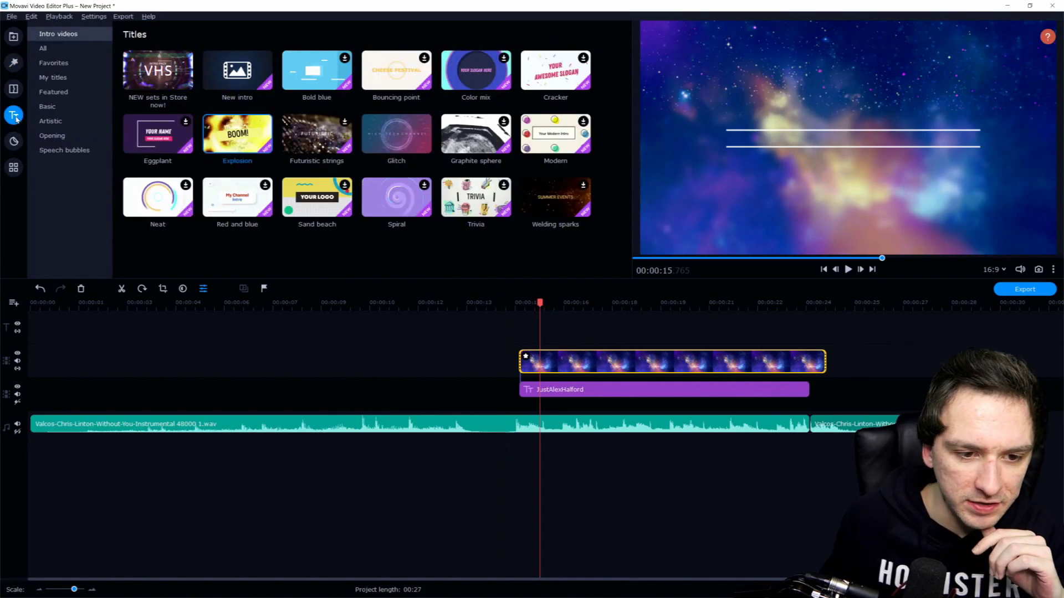
left_click(70, 50)
scroll(317, 133, "down", 2)
left_click(68, 73)
left_click(79, 93)
left_click(78, 108)
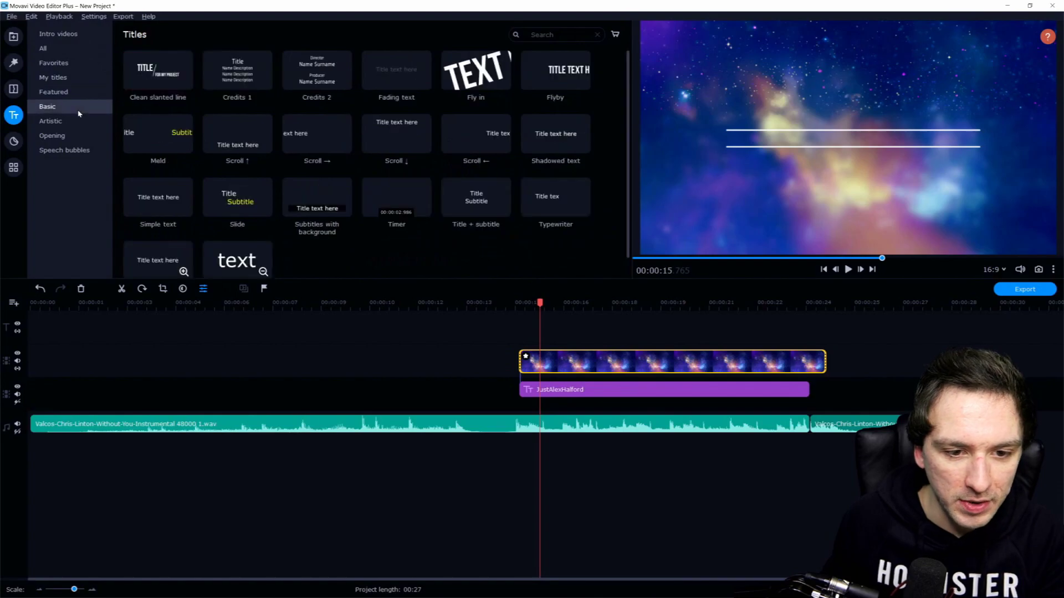
left_click(82, 121)
left_click(84, 136)
left_click(85, 153)
Revisit Featured, My titles and Favorites titles, then pick the Camera sample video.
left_click(78, 92)
left_click(78, 77)
left_click(78, 63)
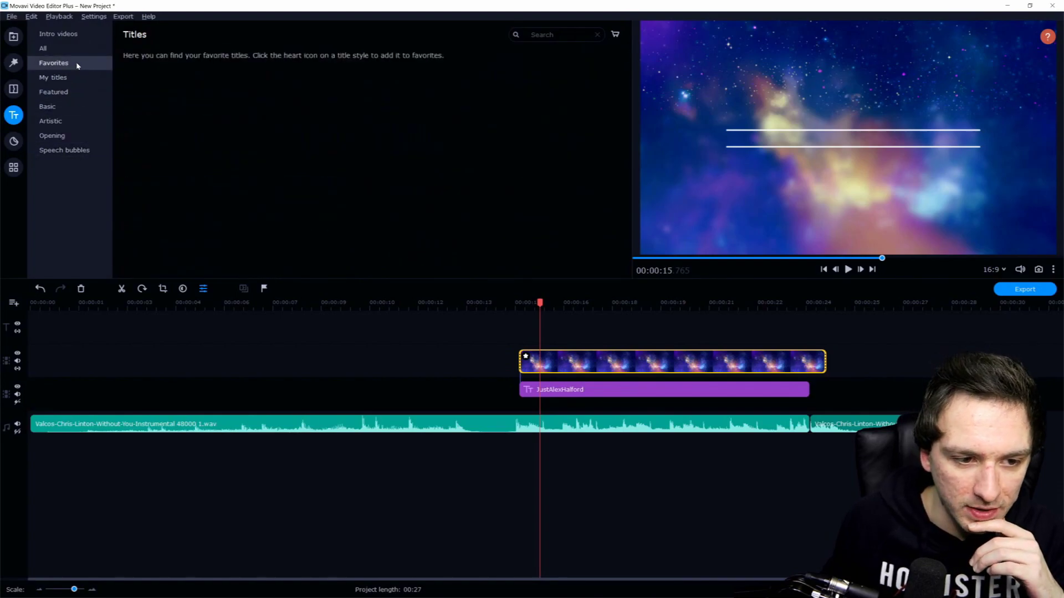
left_click(78, 49)
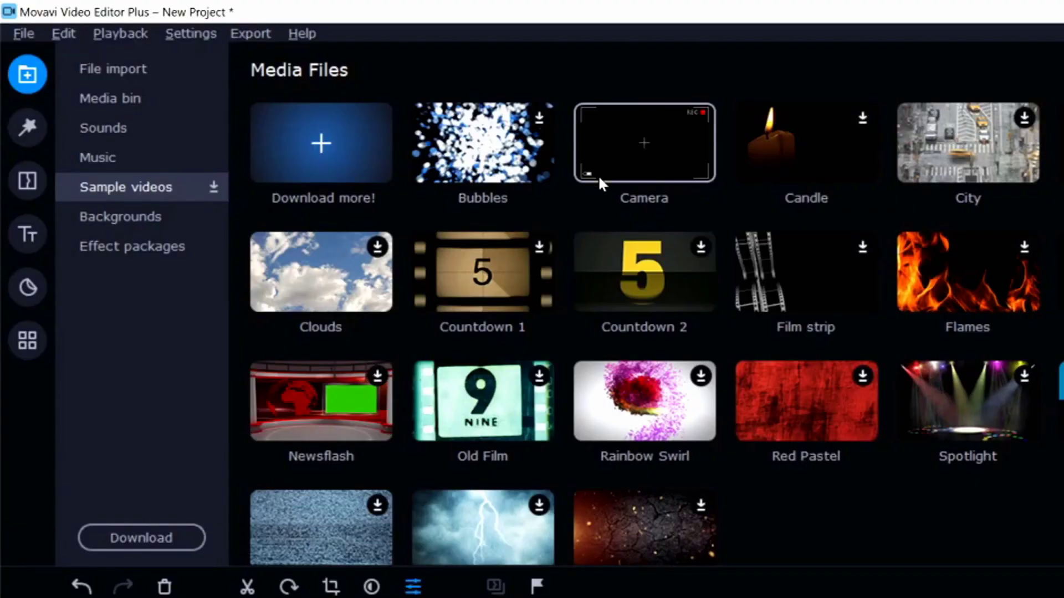
left_click(597, 175)
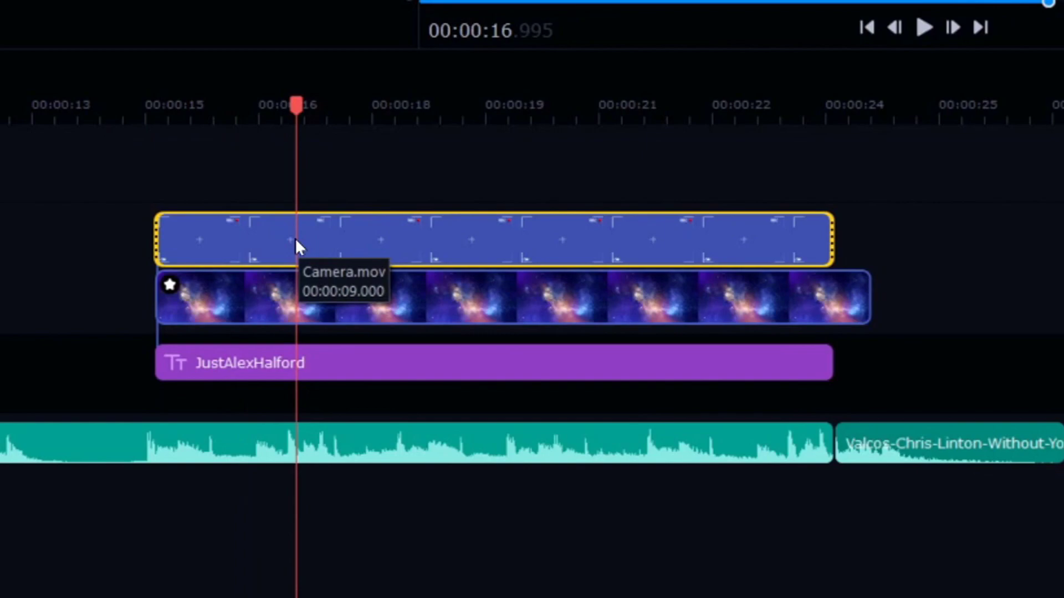
Reorder and then remove the Camera overlay, leaving the playhead just before the title.
left_click(289, 295)
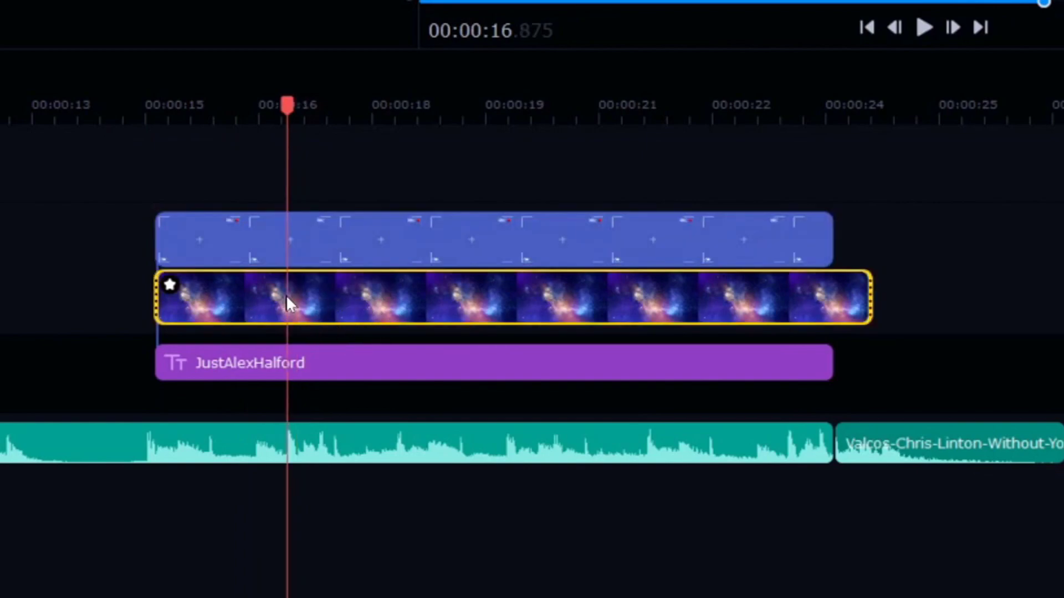
mouse_move(282, 243)
left_mouse_down()
mouse_move(295, 308)
mouse_move(292, 249)
left_mouse_up()
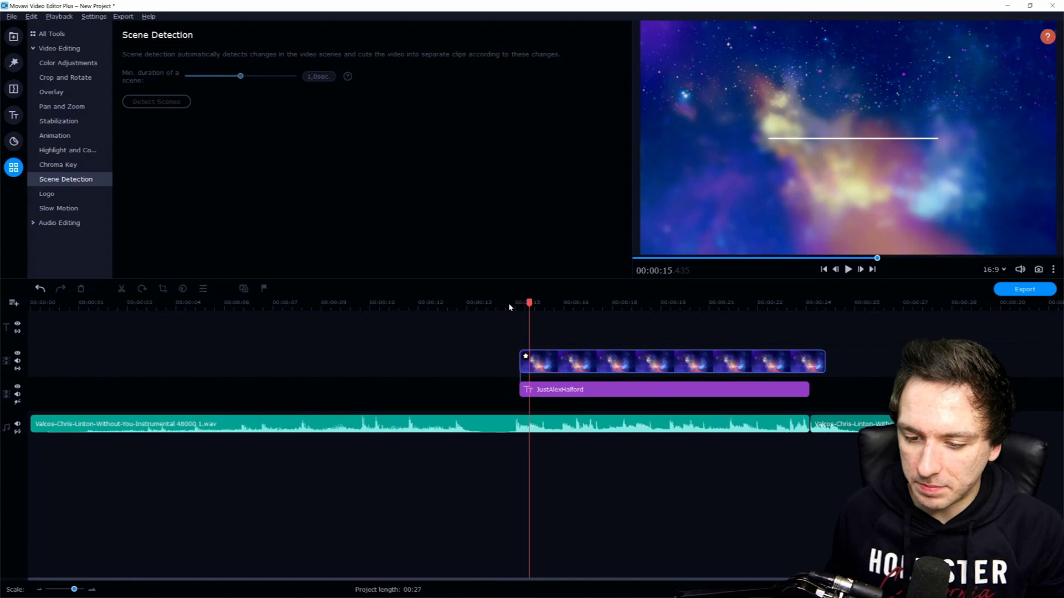
left_click(510, 305)
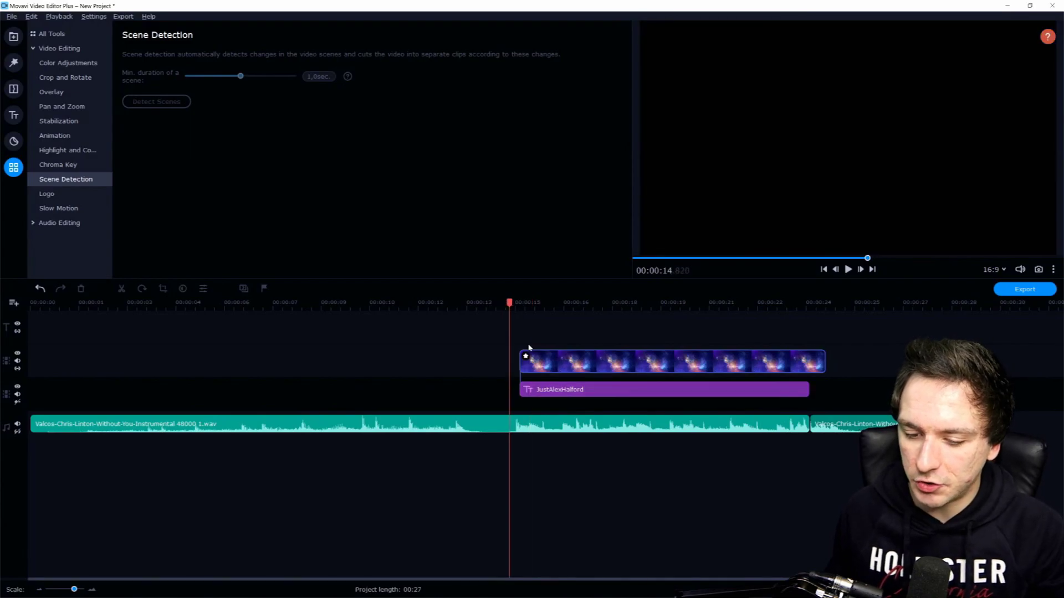
Delete the galaxy background clip from the timeline.
left_click(545, 361)
left_click(696, 303)
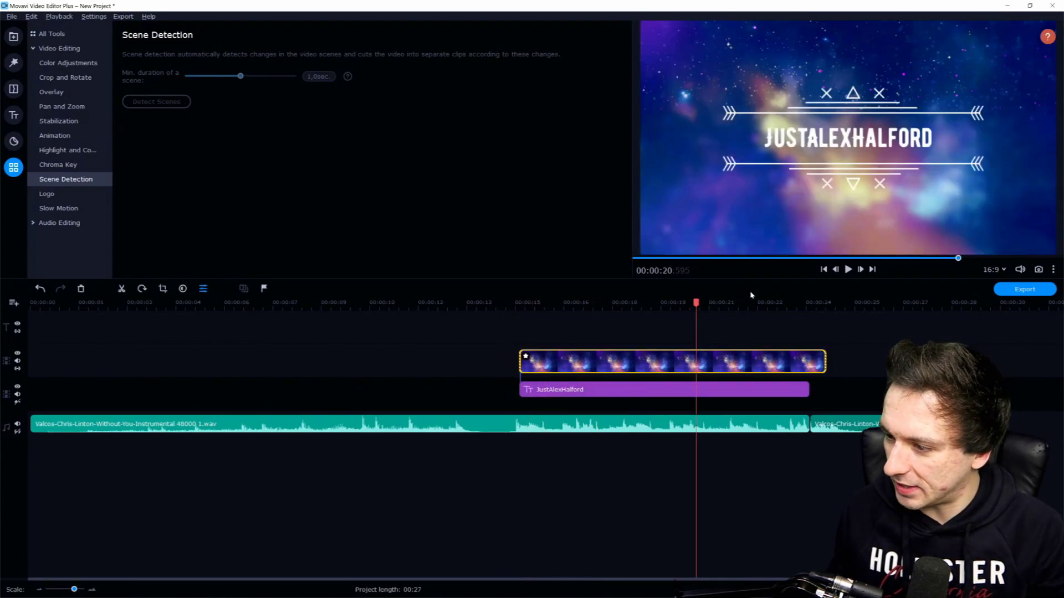
left_click(748, 304)
left_click(618, 304)
key("Delete")
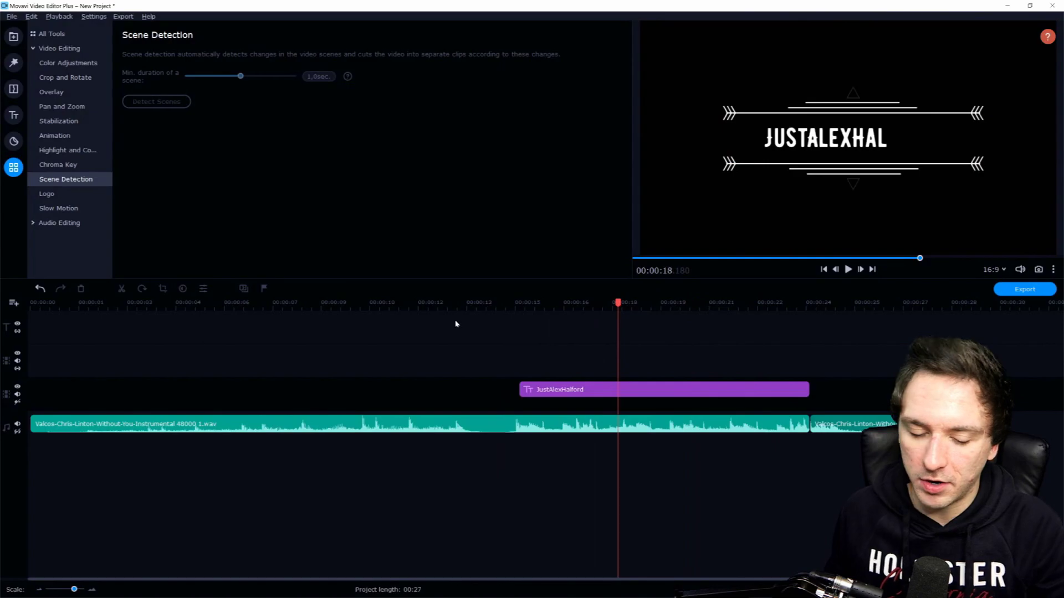
Download the Flames sample video and place it on the track above the title.
left_click(14, 37)
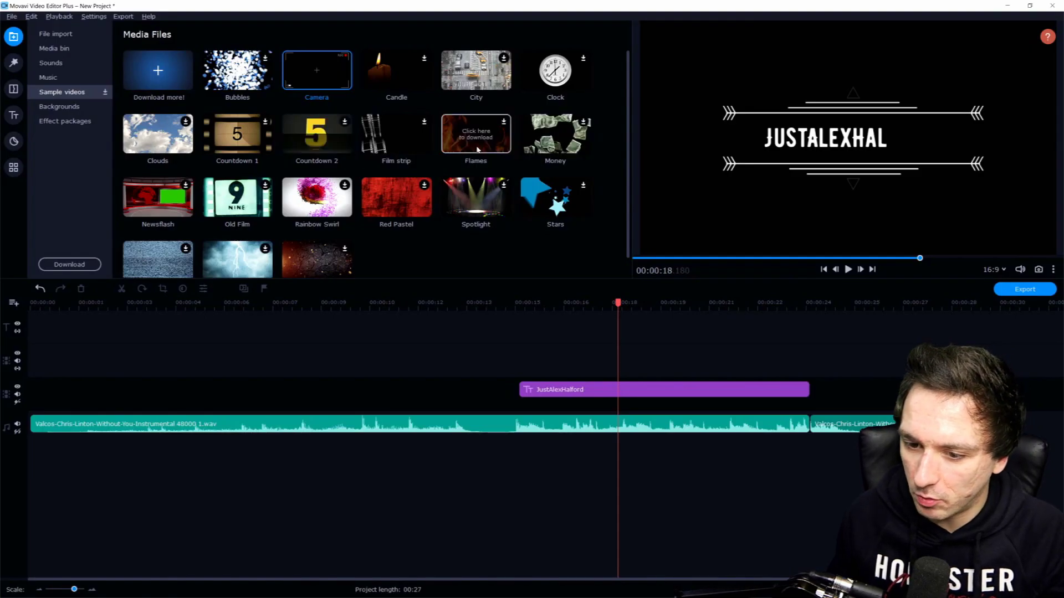
left_click(478, 140)
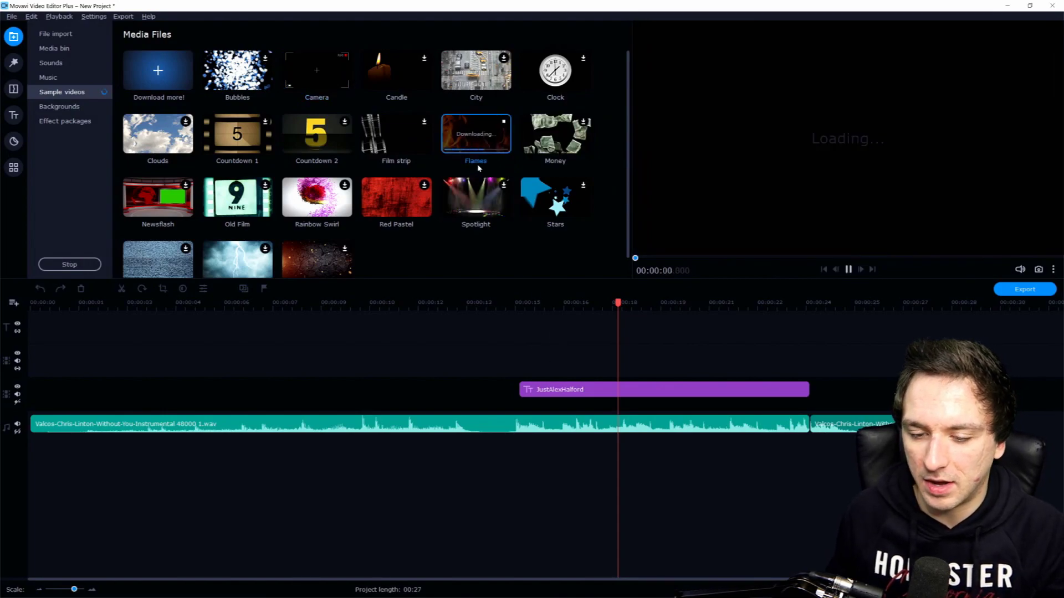
left_click_drag(485, 158, 521, 360)
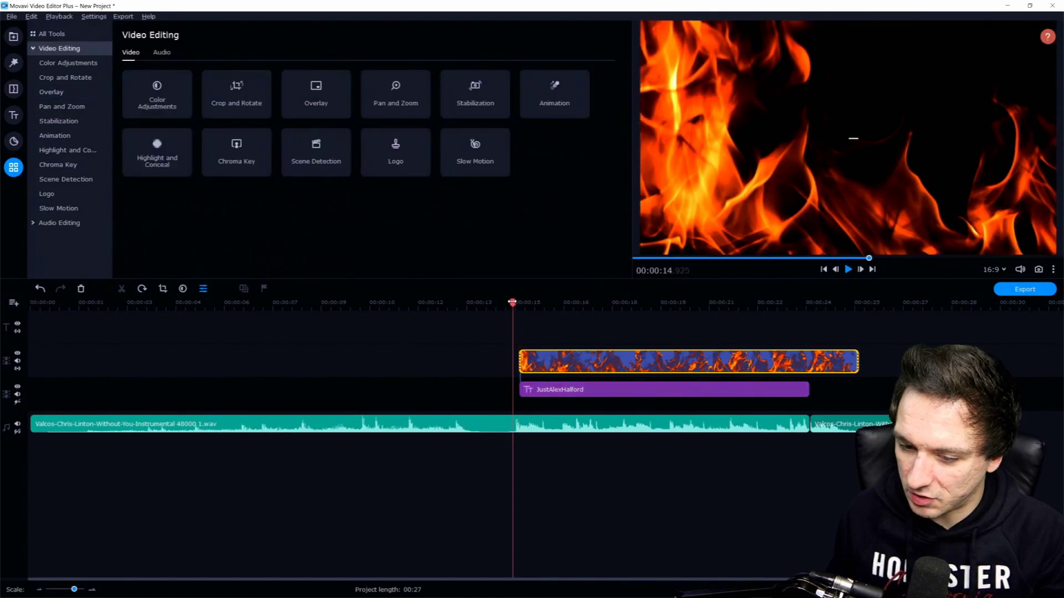
left_click_drag(518, 304, 525, 303)
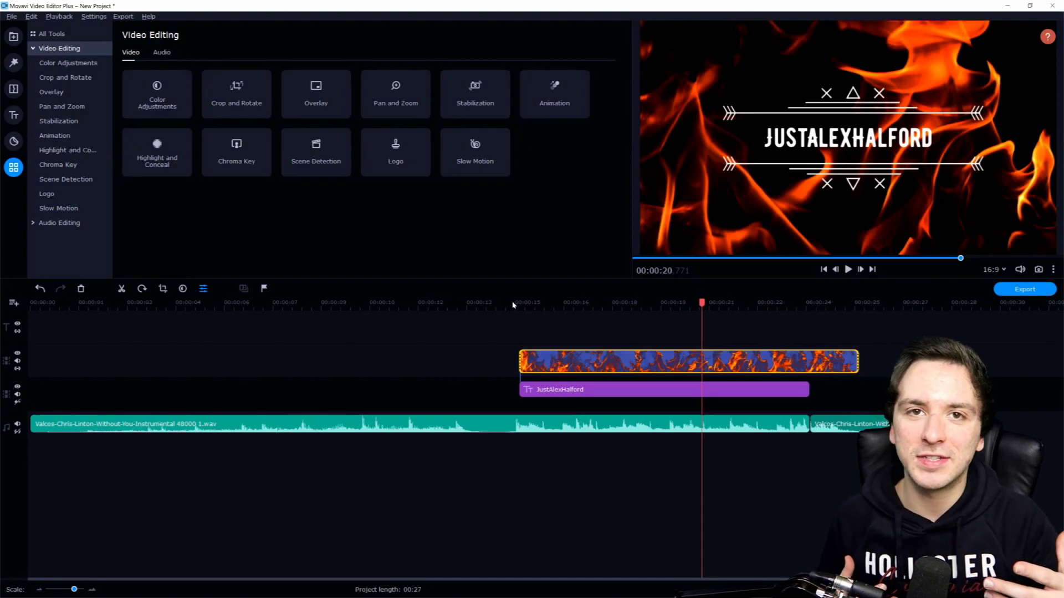
left_click_drag(534, 303, 606, 303)
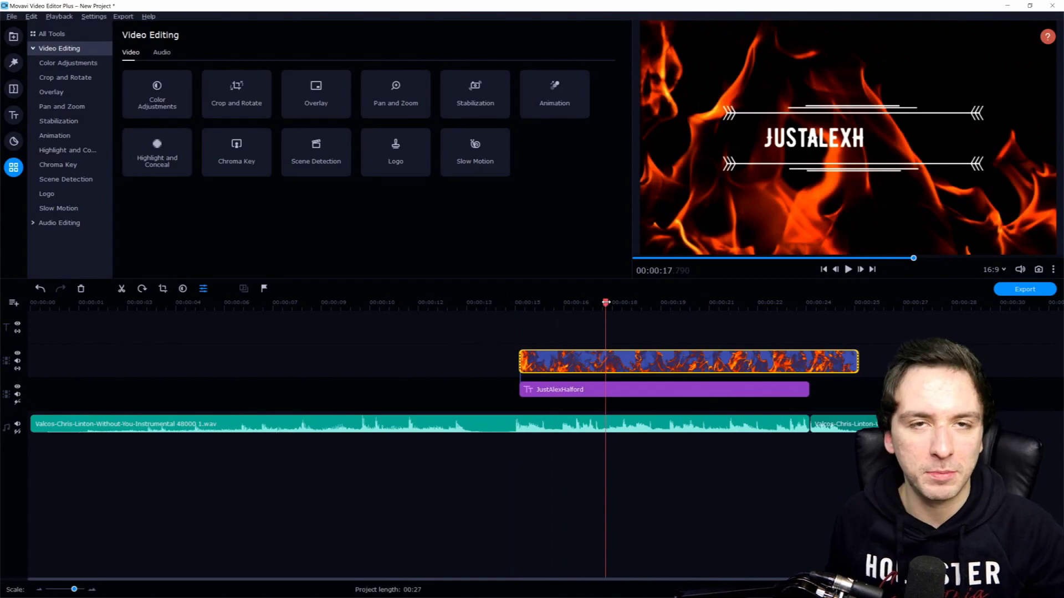